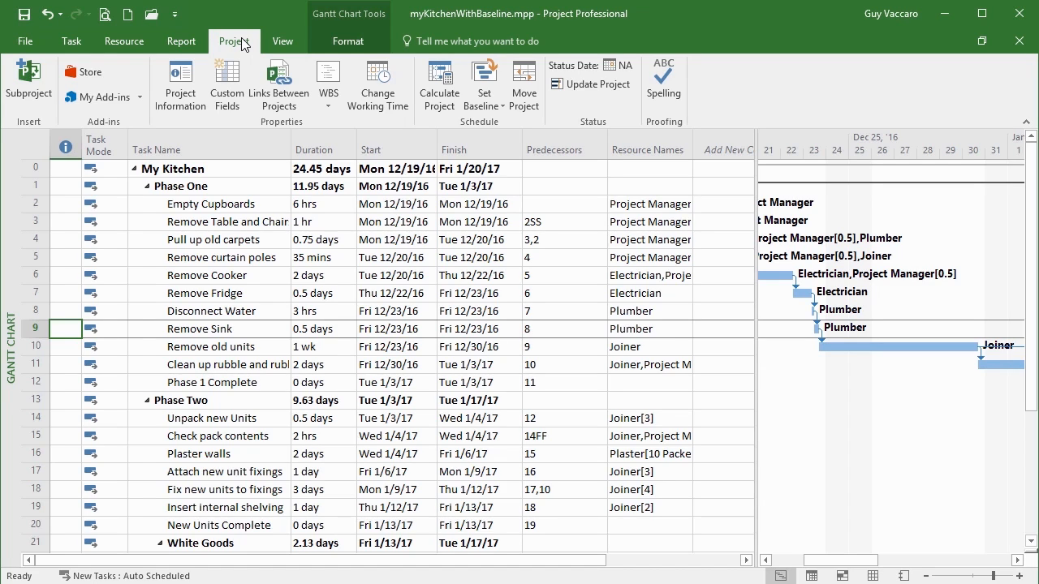
Set the project's current date to Wed 12/28/16 in the project information.
{"action": "left_click", "coordinate": [180, 89]}
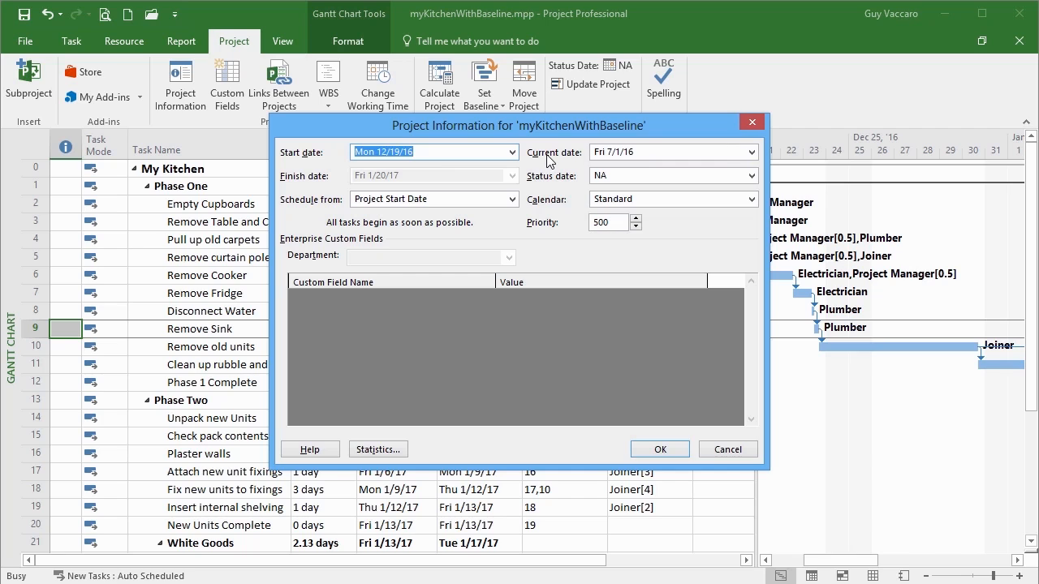
{"action": "left_click", "coordinate": [749, 153]}
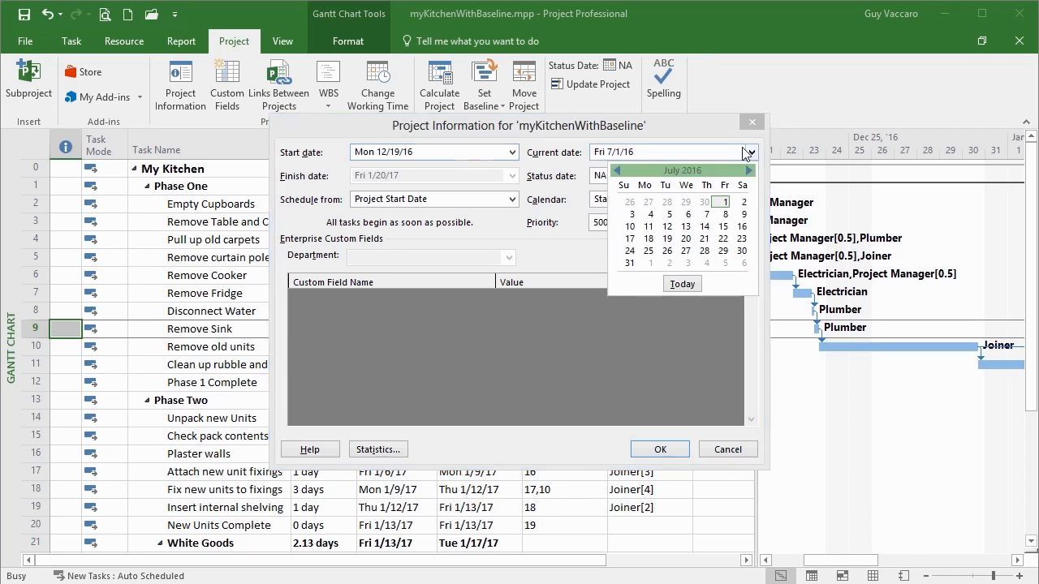
{"action": "left_click", "coordinate": [748, 170]}
{"action": "left_click", "coordinate": [749, 171]}
{"action": "left_click", "coordinate": [748, 170]}
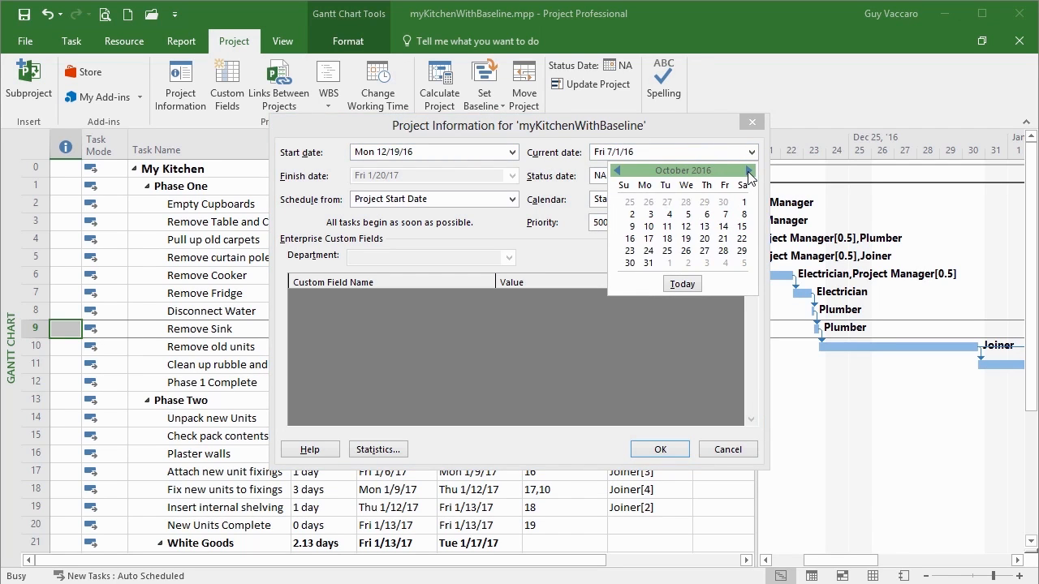
{"action": "left_click", "coordinate": [749, 170]}
{"action": "left_click", "coordinate": [748, 170]}
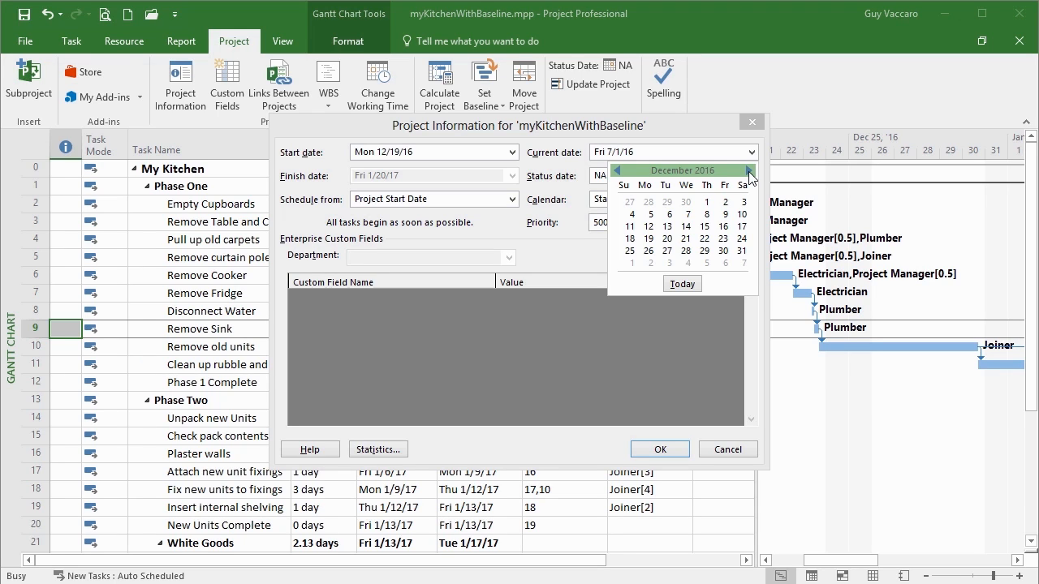
{"action": "left_click", "coordinate": [687, 251]}
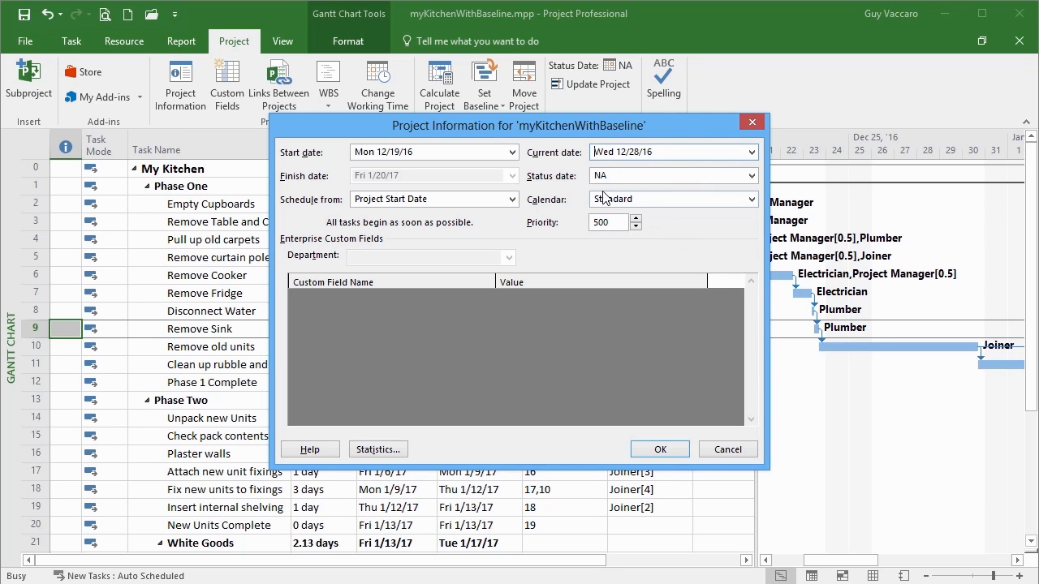
Set the project's status date to Tue 1/3/17 and apply the project information changes.
{"action": "left_click", "coordinate": [751, 176]}
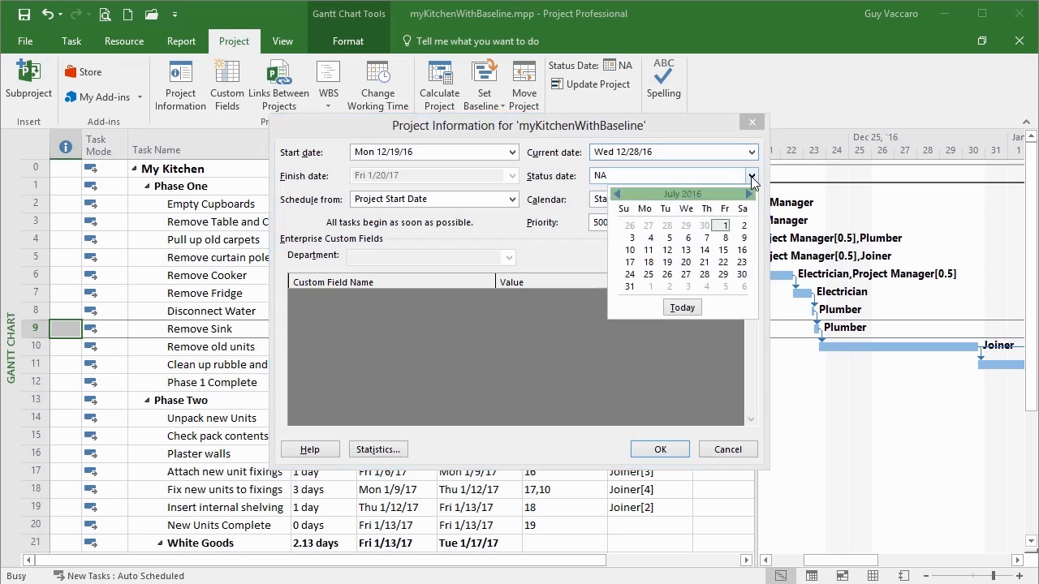
{"action": "left_click", "coordinate": [747, 196]}
{"action": "left_click", "coordinate": [748, 196]}
{"action": "left_click", "coordinate": [748, 195]}
{"action": "left_click", "coordinate": [747, 196]}
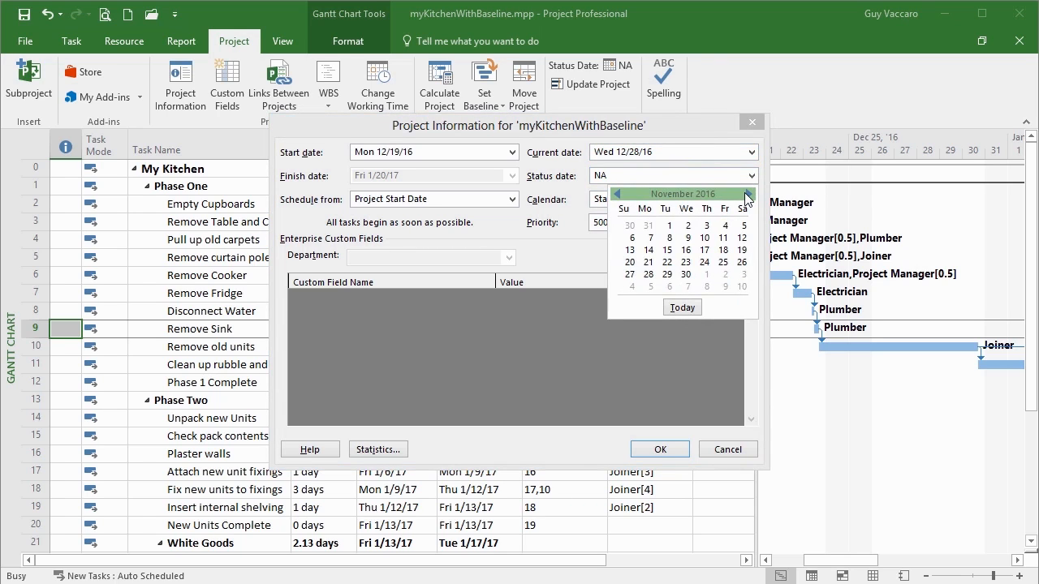
{"action": "left_click", "coordinate": [748, 196]}
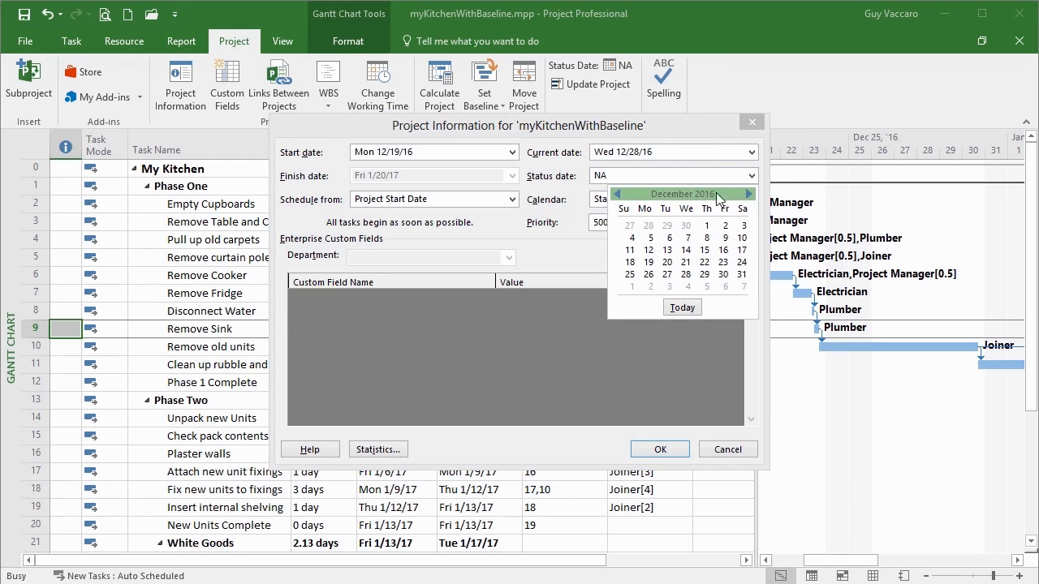
{"action": "left_click", "coordinate": [666, 286]}
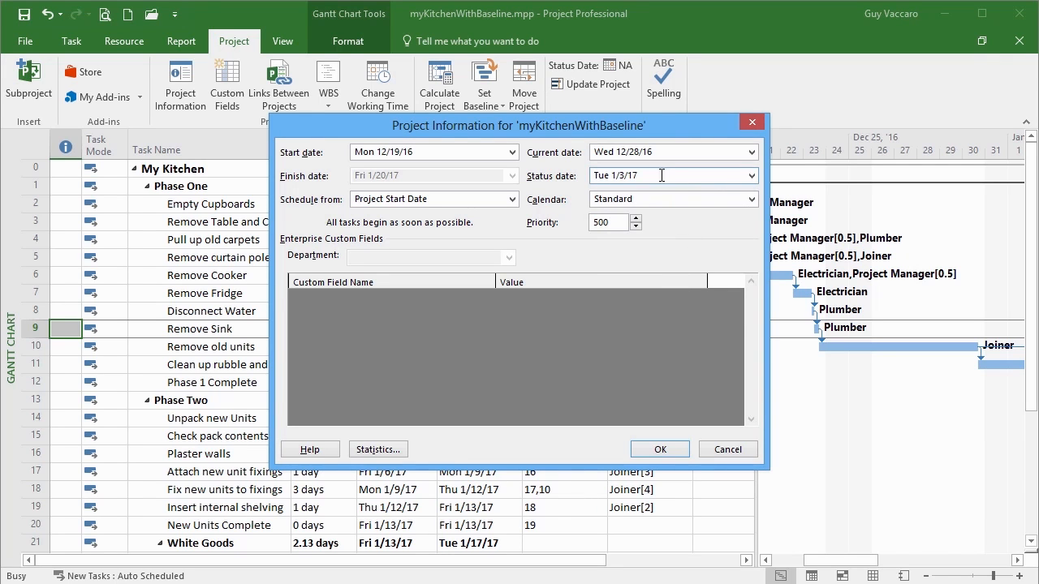
{"action": "left_click", "coordinate": [668, 448]}
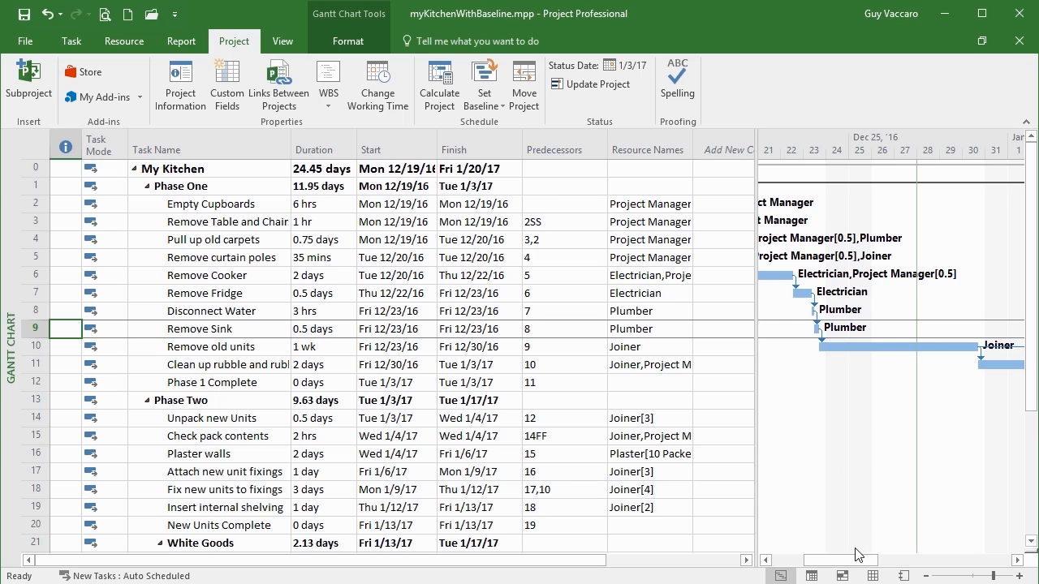
Examine the date lines along the Gantt chart at the project start, project finish, status date and current date.
{"action": "left_click_drag", "start_coordinate": [867, 562], "coordinate": [822, 562]}
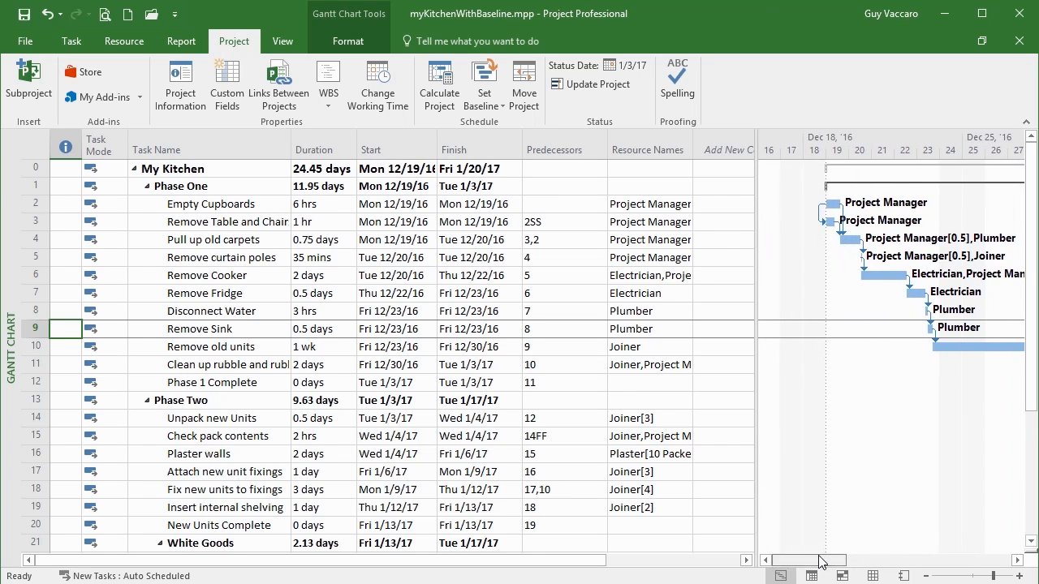
{"action": "left_click_drag", "start_coordinate": [835, 561], "coordinate": [1014, 570]}
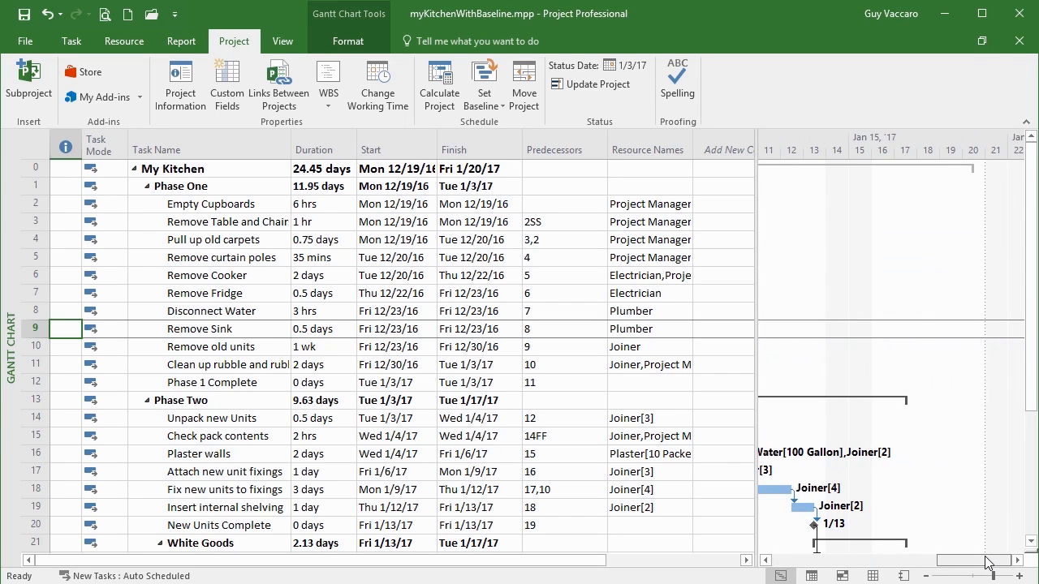
{"action": "left_click_drag", "start_coordinate": [965, 560], "coordinate": [899, 560]}
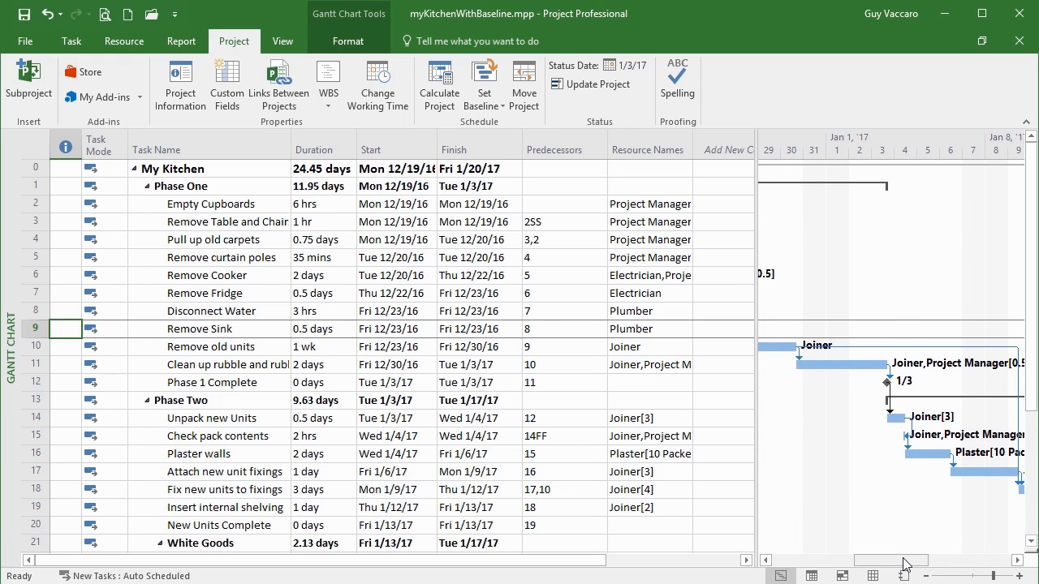
{"action": "left_click_drag", "start_coordinate": [904, 564], "coordinate": [863, 569]}
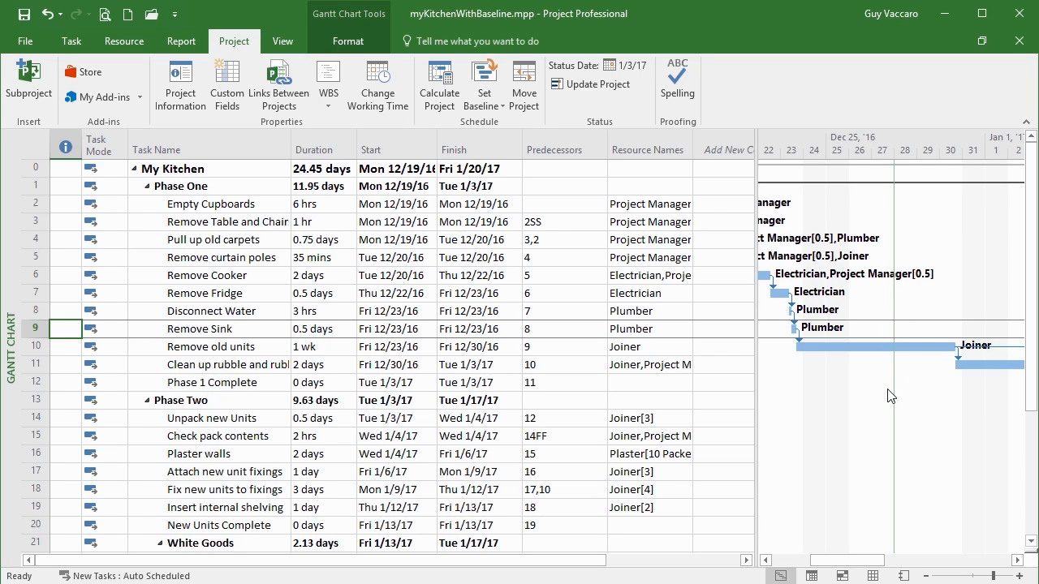
Review the Gantt chart's Gridlines settings for the listed line types, including Title Horizontal and Project Start, without changing any.
{"action": "right_click", "coordinate": [930, 236]}
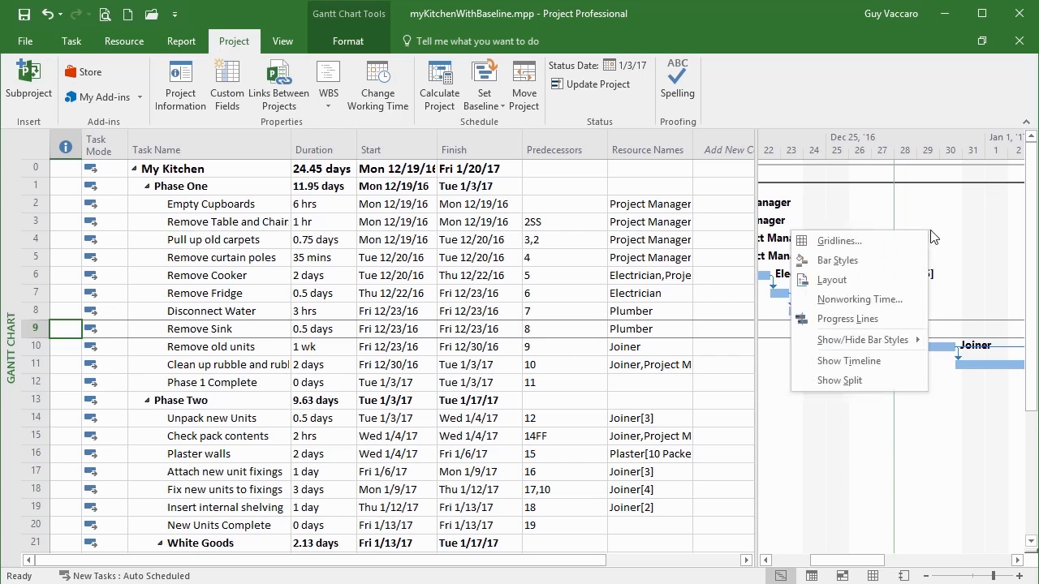
{"action": "left_click", "coordinate": [898, 244]}
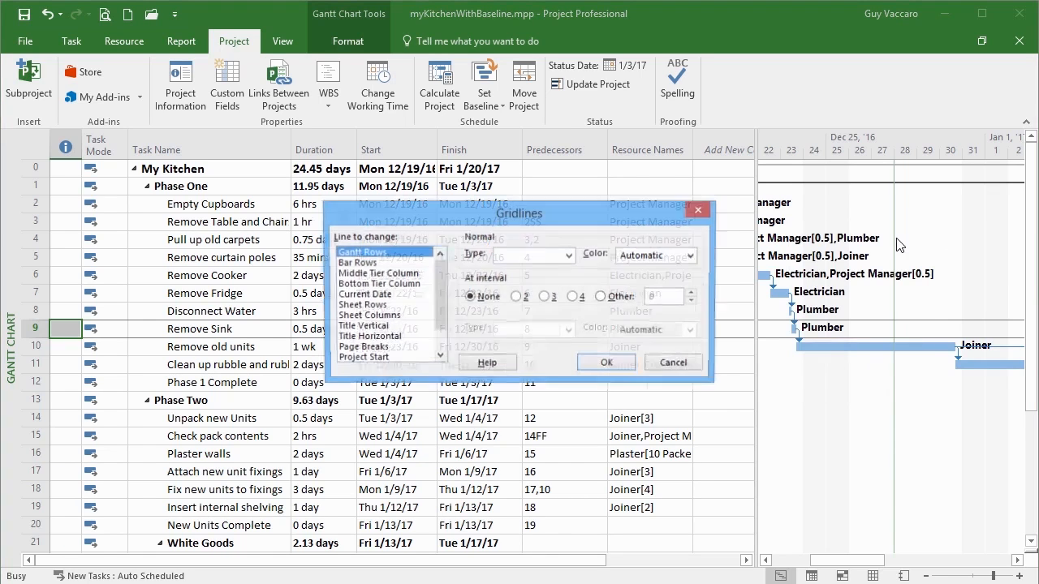
{"action": "left_click", "coordinate": [374, 263]}
{"action": "left_click", "coordinate": [381, 284]}
{"action": "left_click", "coordinate": [381, 305]}
{"action": "left_click", "coordinate": [379, 326]}
{"action": "left_click", "coordinate": [379, 337]}
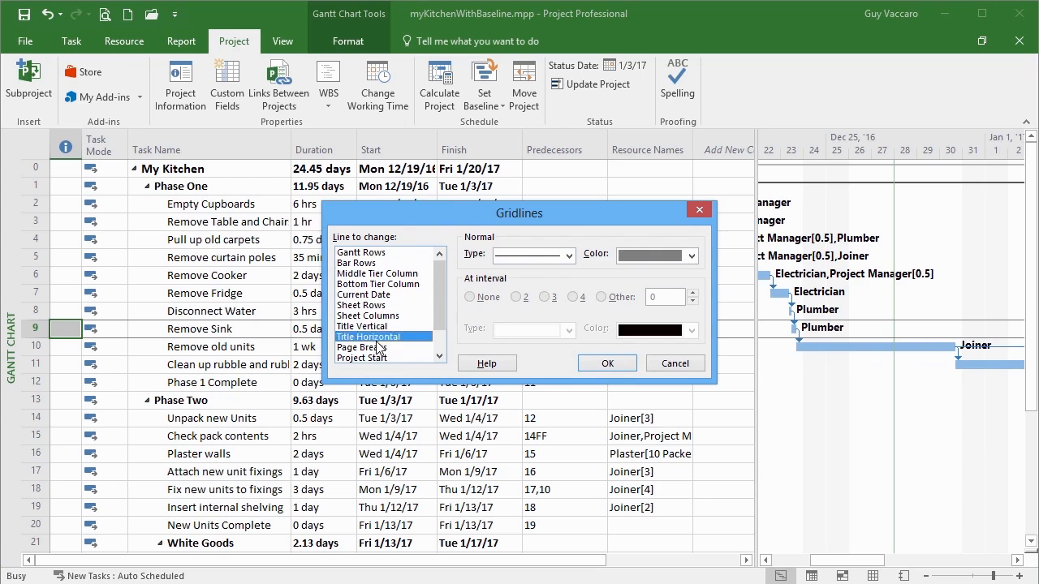
{"action": "left_click", "coordinate": [379, 358]}
{"action": "scroll", "coordinate": [439, 340], "scroll_direction": "down", "scroll_amount": 1}
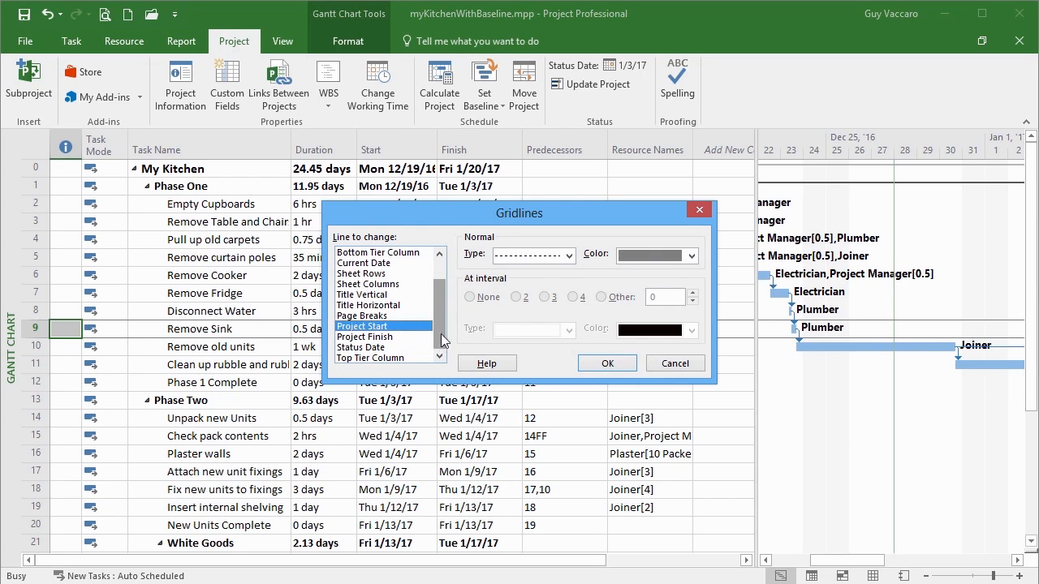
{"action": "left_click", "coordinate": [674, 363]}
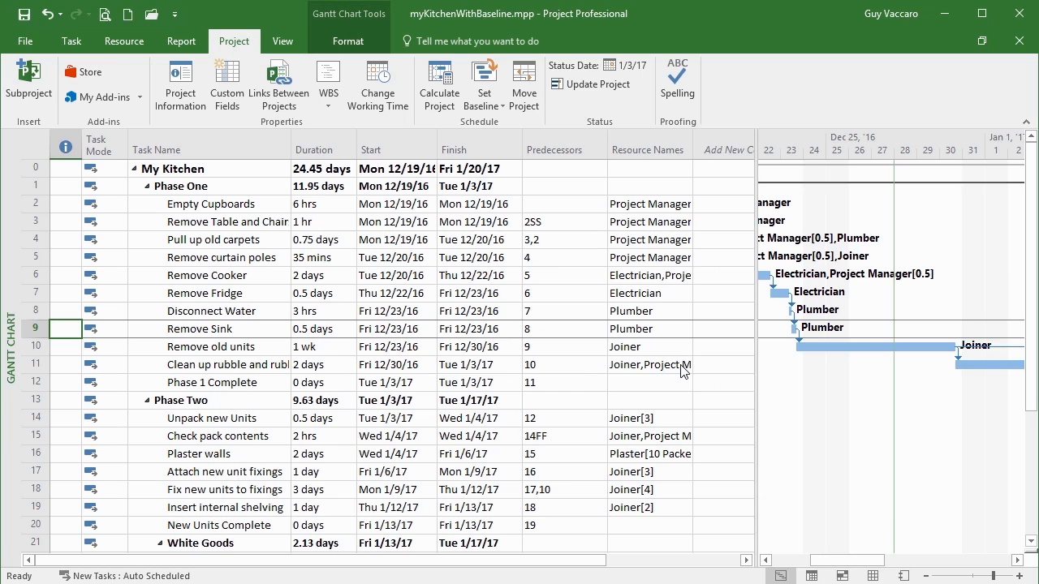
Format the Current Date gridline as a short-dashed line in the standard purple color and apply it.
{"action": "left_click", "coordinate": [362, 40]}
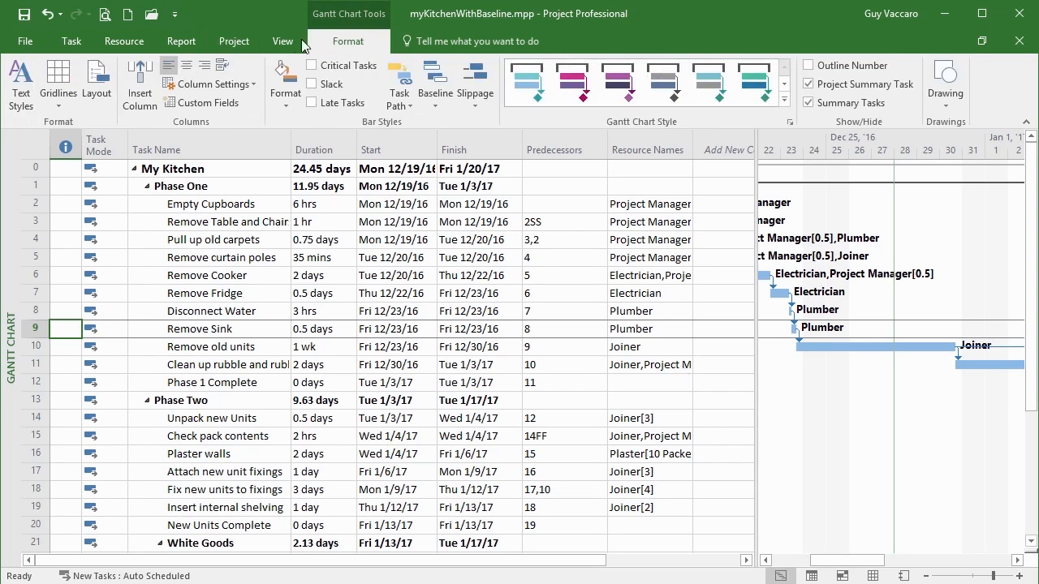
{"action": "left_click", "coordinate": [58, 101]}
{"action": "left_click", "coordinate": [68, 124]}
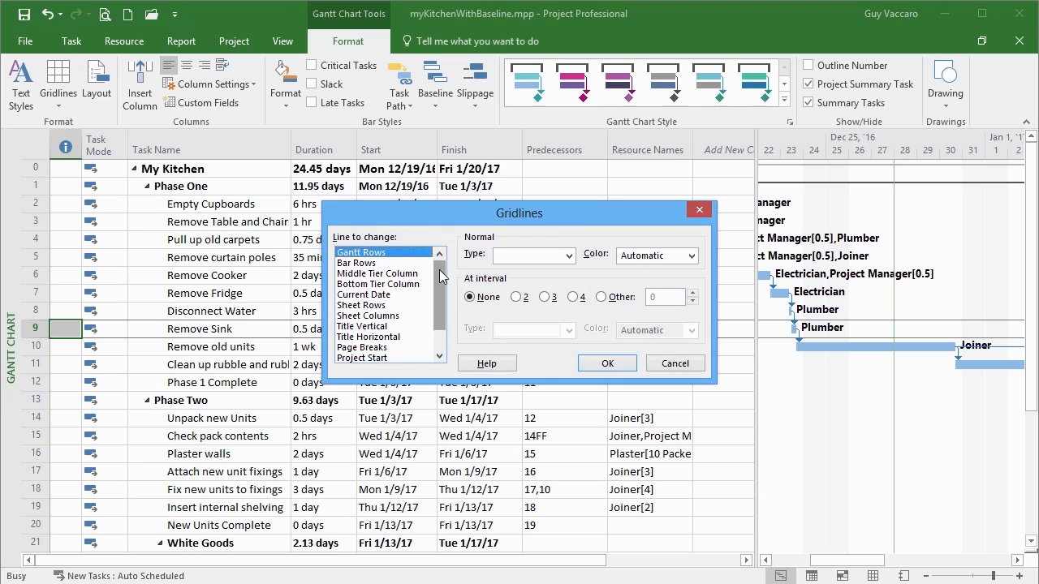
{"action": "left_click", "coordinate": [387, 295]}
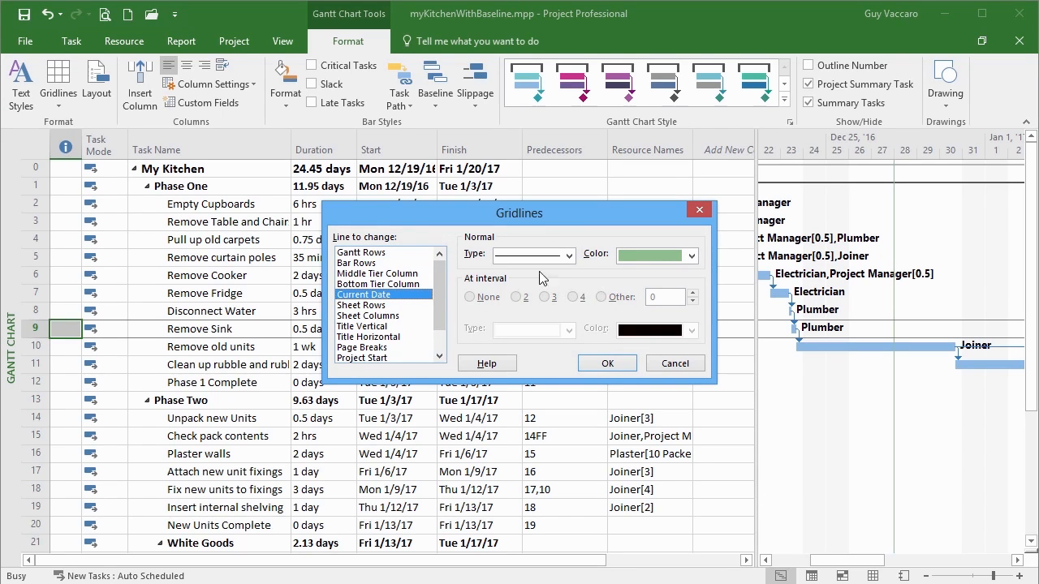
{"action": "left_click", "coordinate": [569, 257]}
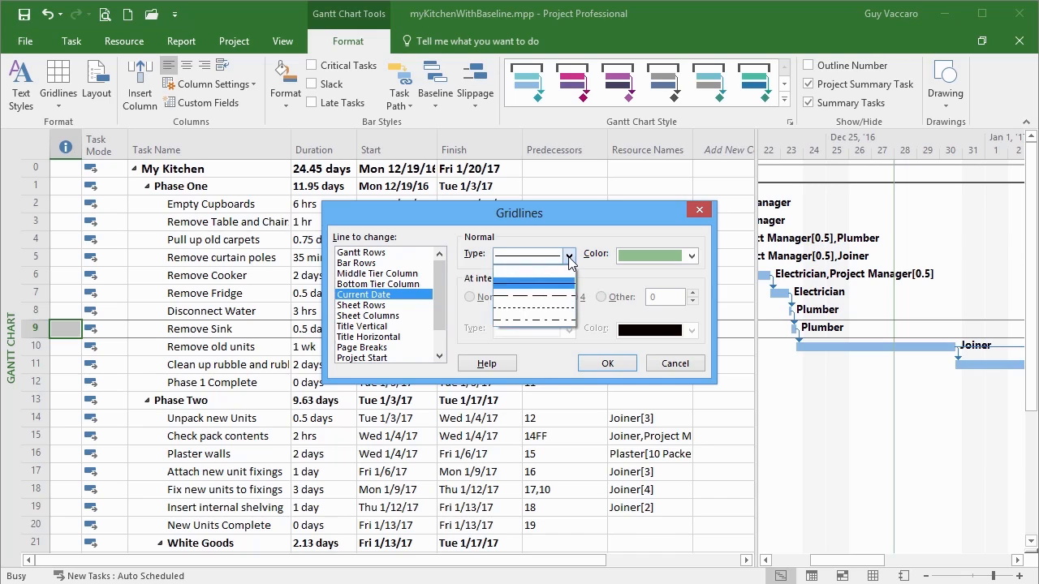
{"action": "left_click", "coordinate": [549, 308]}
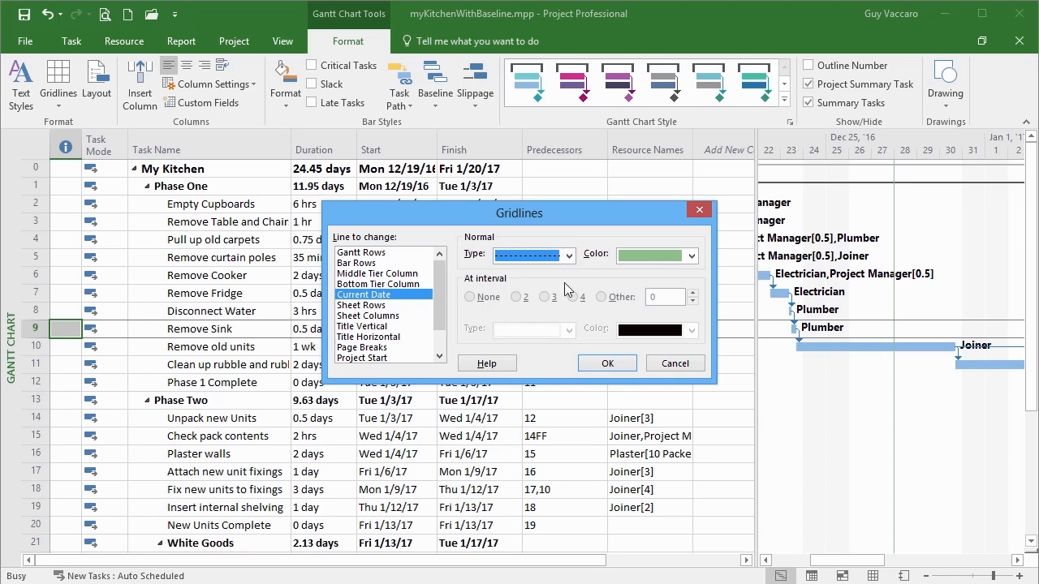
{"action": "left_click", "coordinate": [691, 256]}
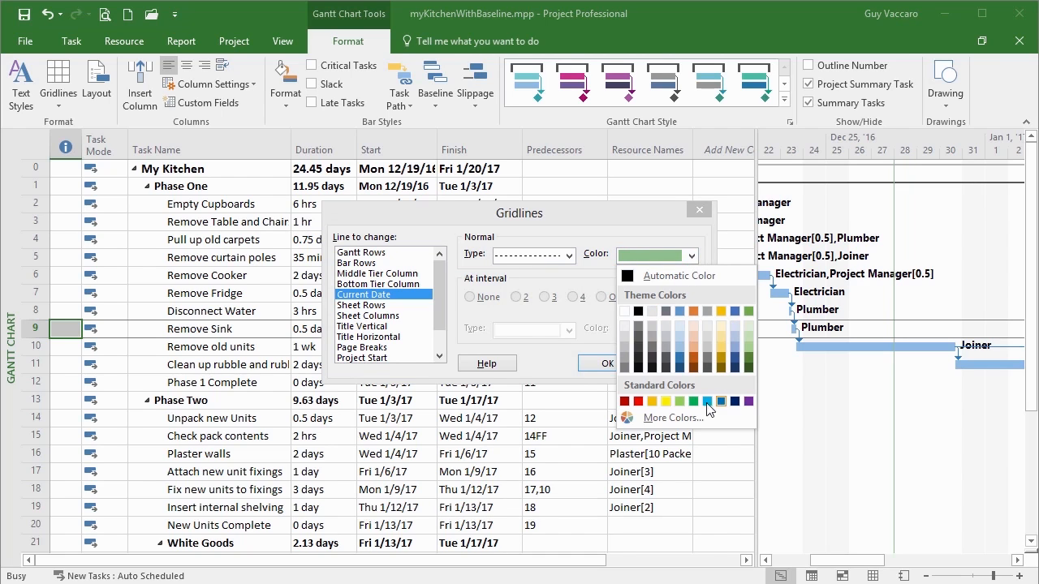
{"action": "left_click", "coordinate": [674, 418]}
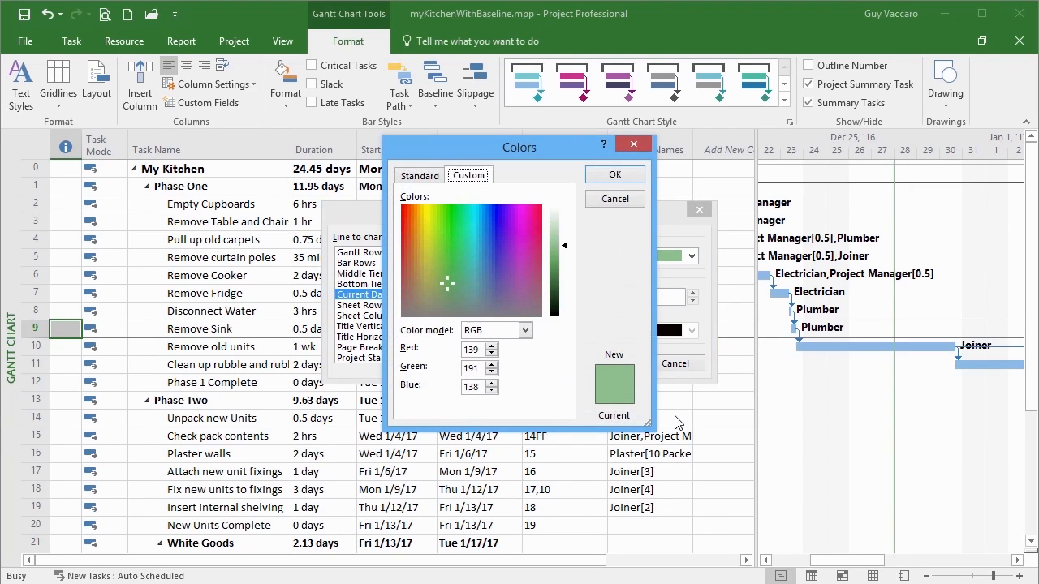
{"action": "left_click", "coordinate": [614, 199]}
{"action": "left_click", "coordinate": [692, 256]}
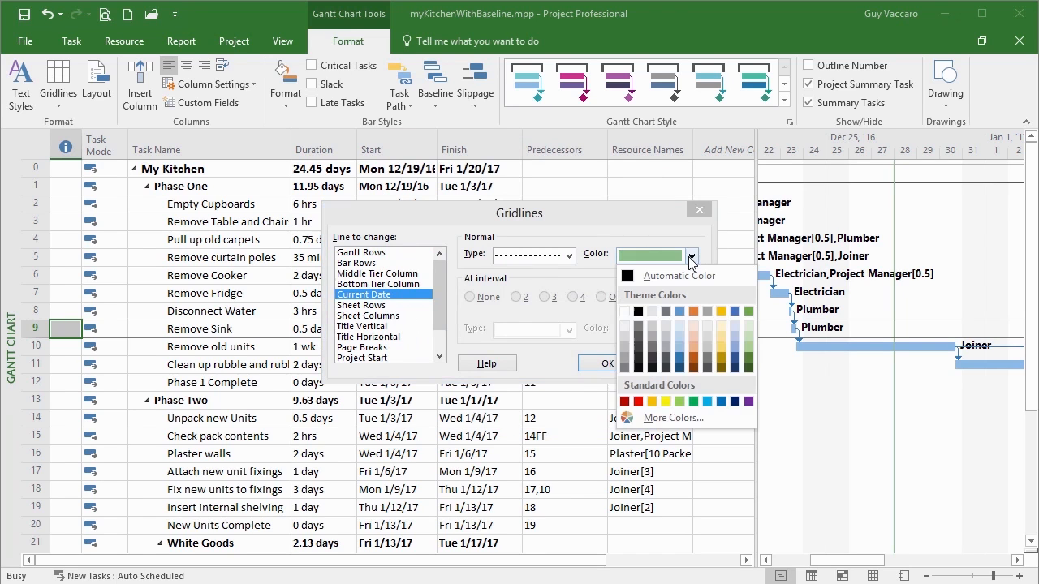
{"action": "left_click", "coordinate": [746, 401]}
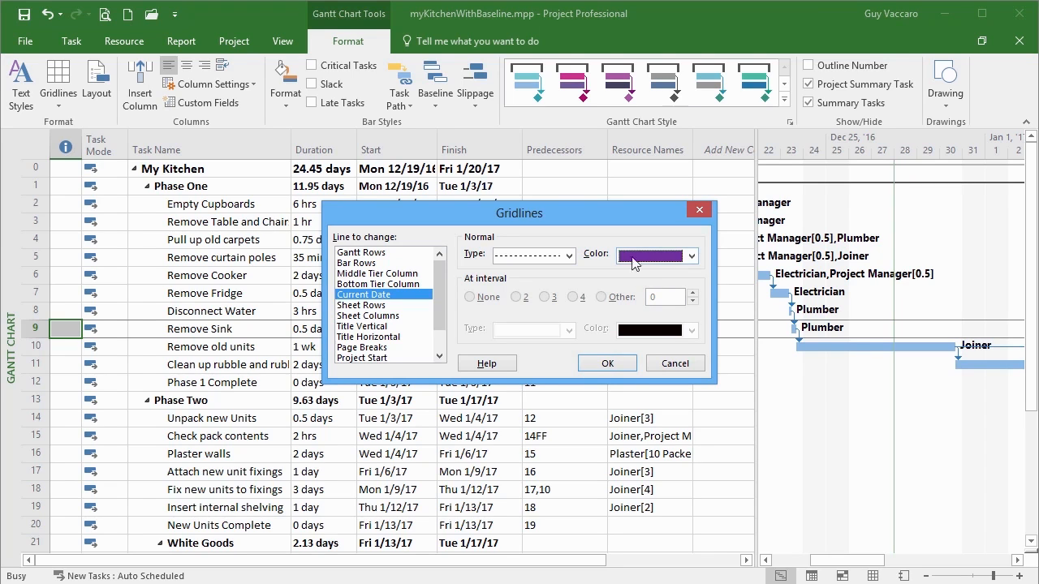
{"action": "left_click", "coordinate": [604, 367]}
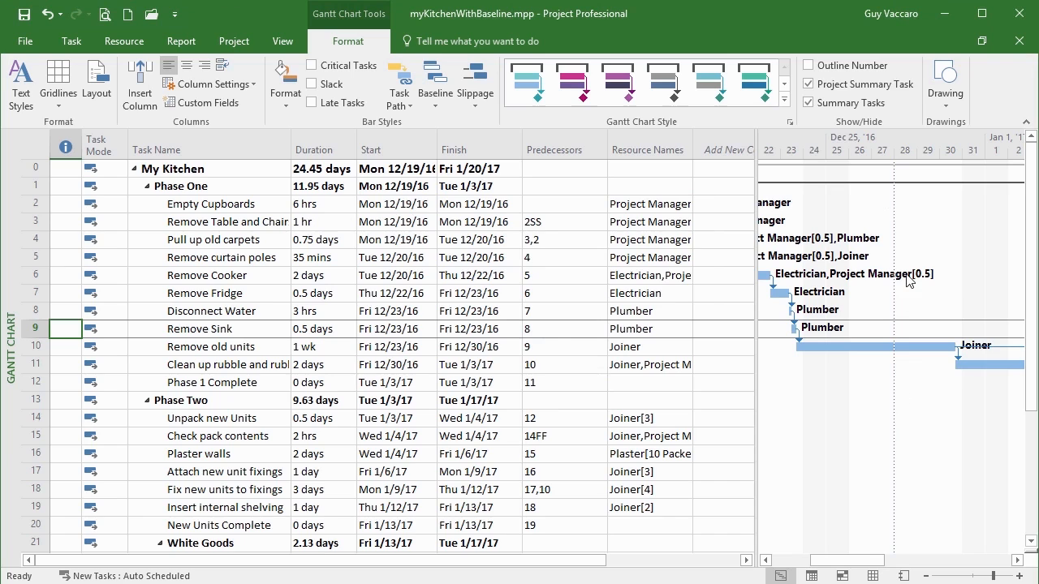
Change the Current Date gridline's line type to solid in the Gridlines settings.
{"action": "right_click", "coordinate": [905, 224]}
{"action": "left_click", "coordinate": [883, 237]}
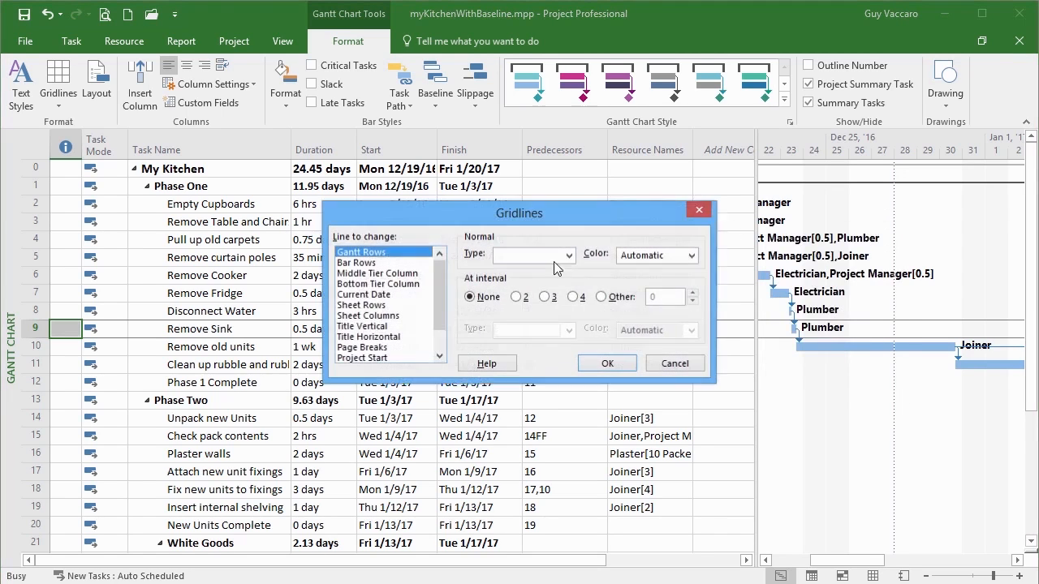
{"action": "left_click", "coordinate": [393, 295]}
{"action": "left_click", "coordinate": [571, 256]}
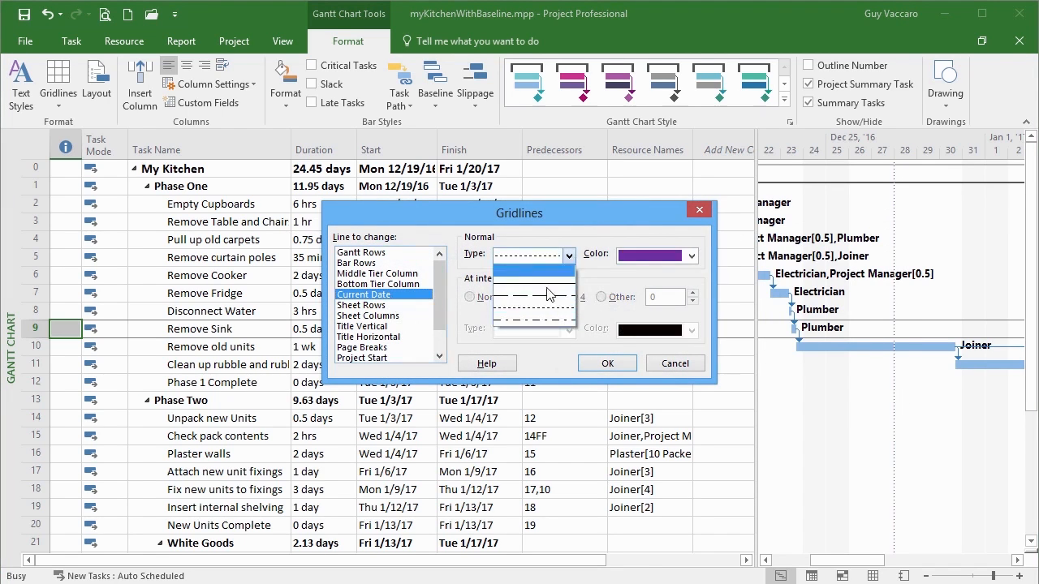
{"action": "left_click", "coordinate": [548, 287]}
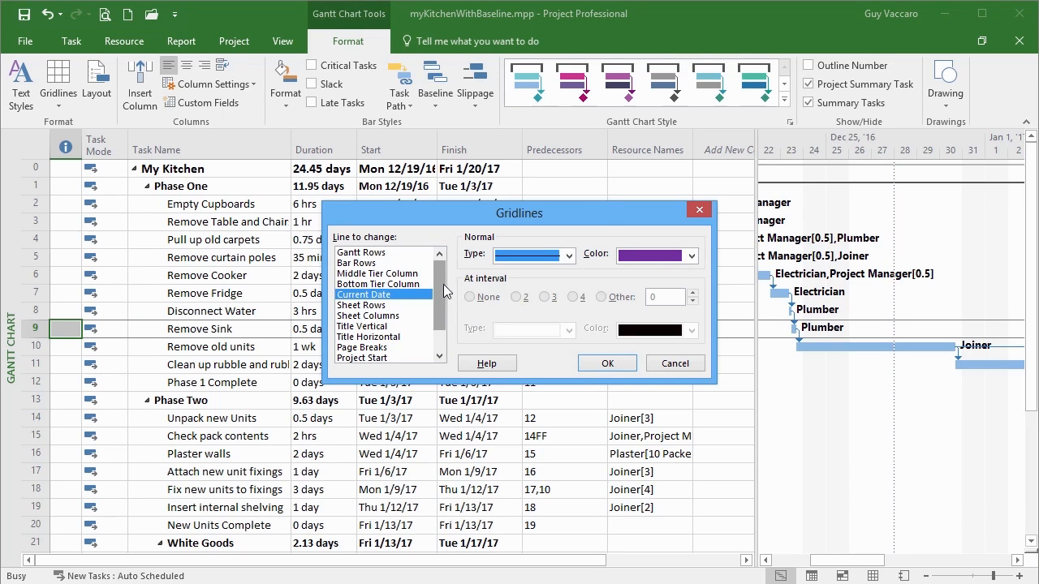
Format the Project Start gridline as a solid line in the darkest shade of the orange theme color.
{"action": "scroll", "coordinate": [444, 292], "scroll_direction": "down", "scroll_amount": 1}
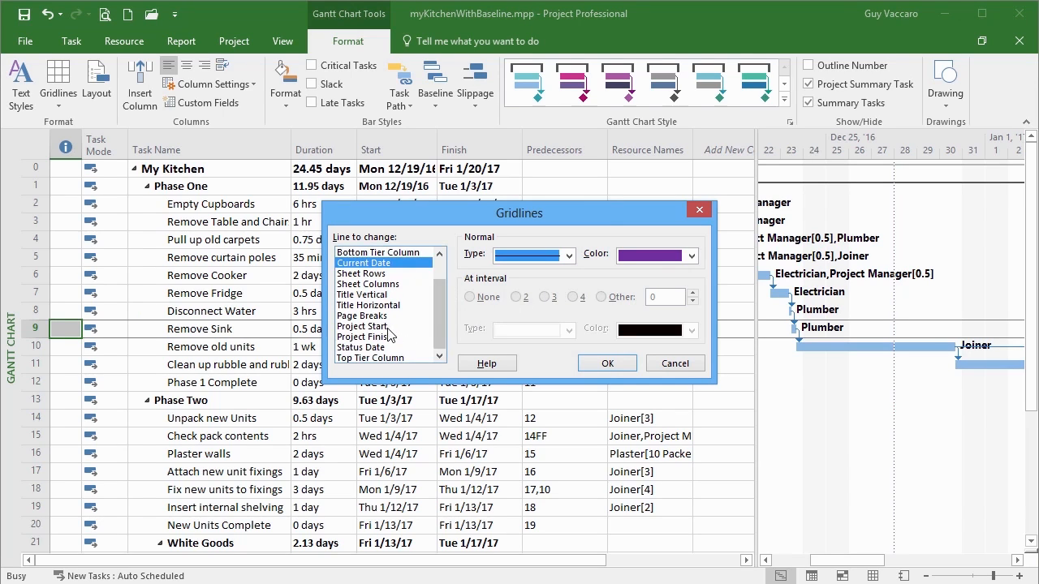
{"action": "left_click", "coordinate": [388, 328]}
{"action": "left_click", "coordinate": [568, 256]}
{"action": "left_click", "coordinate": [554, 290]}
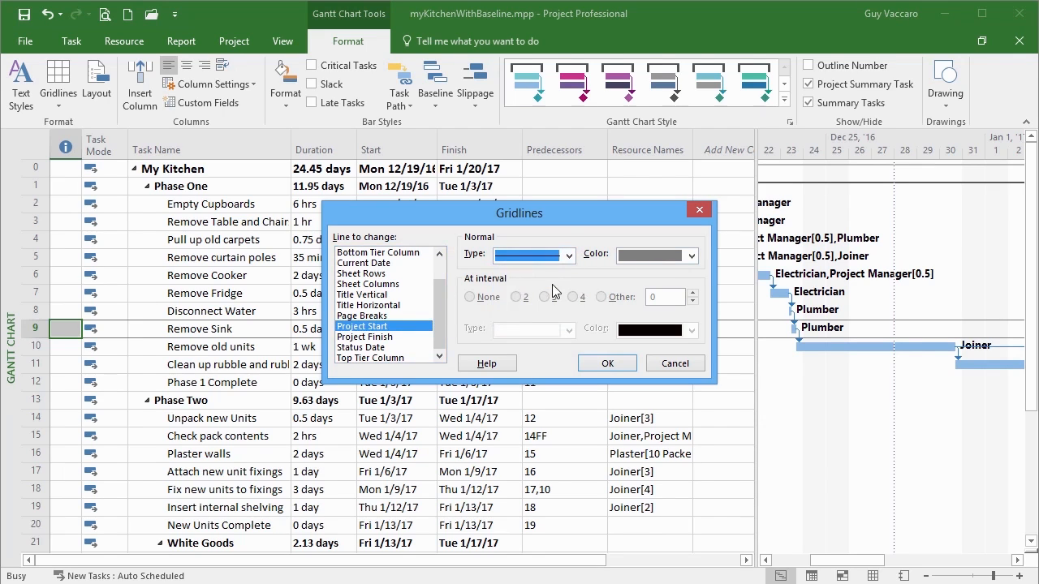
{"action": "left_click", "coordinate": [682, 256]}
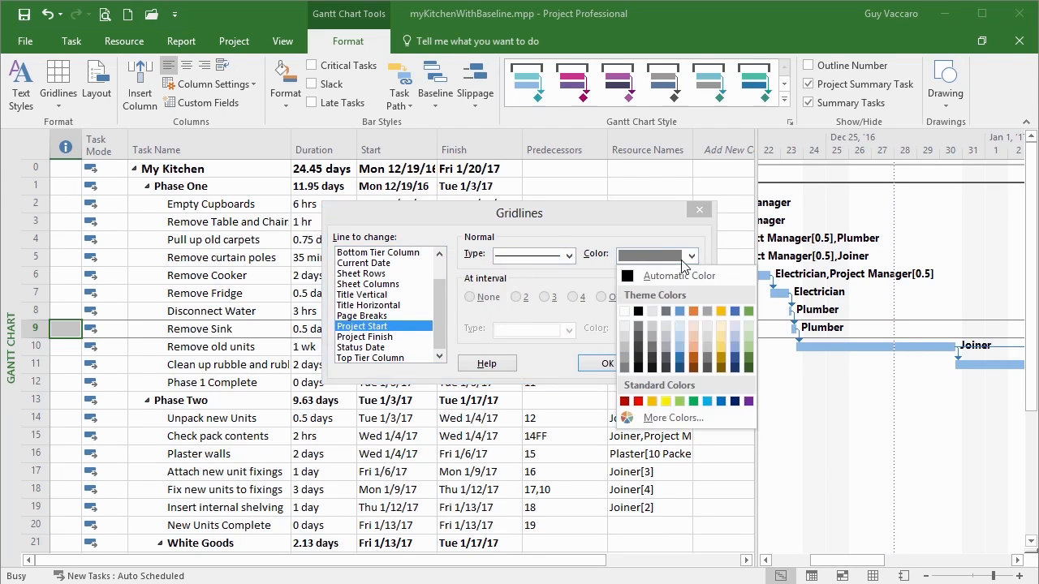
{"action": "left_click", "coordinate": [693, 369]}
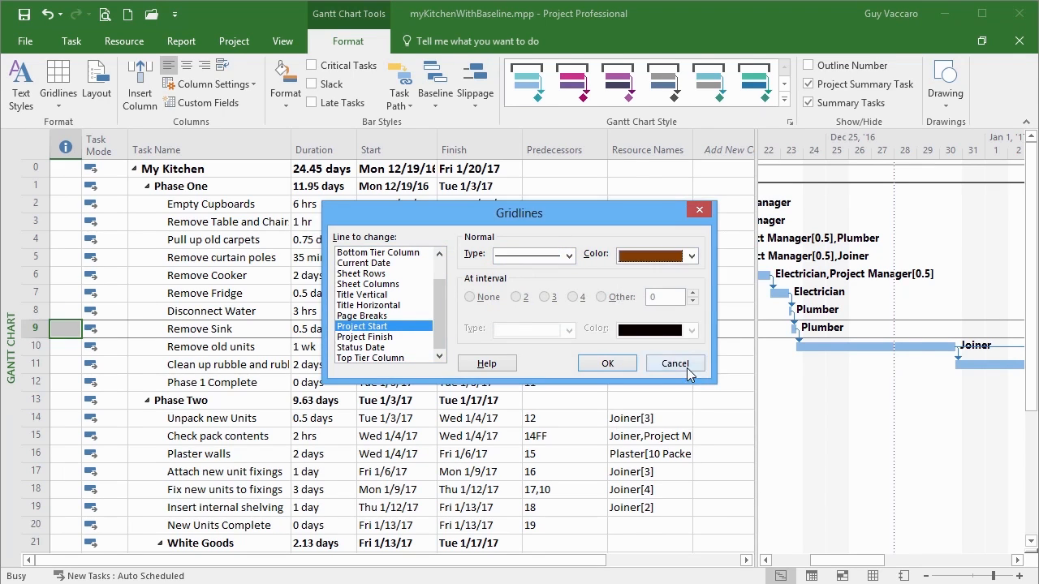
Format the Project Finish gridline as a solid line in the darkest navy blue theme shade and apply the gridline changes.
{"action": "left_click", "coordinate": [375, 338]}
{"action": "left_click", "coordinate": [569, 255]}
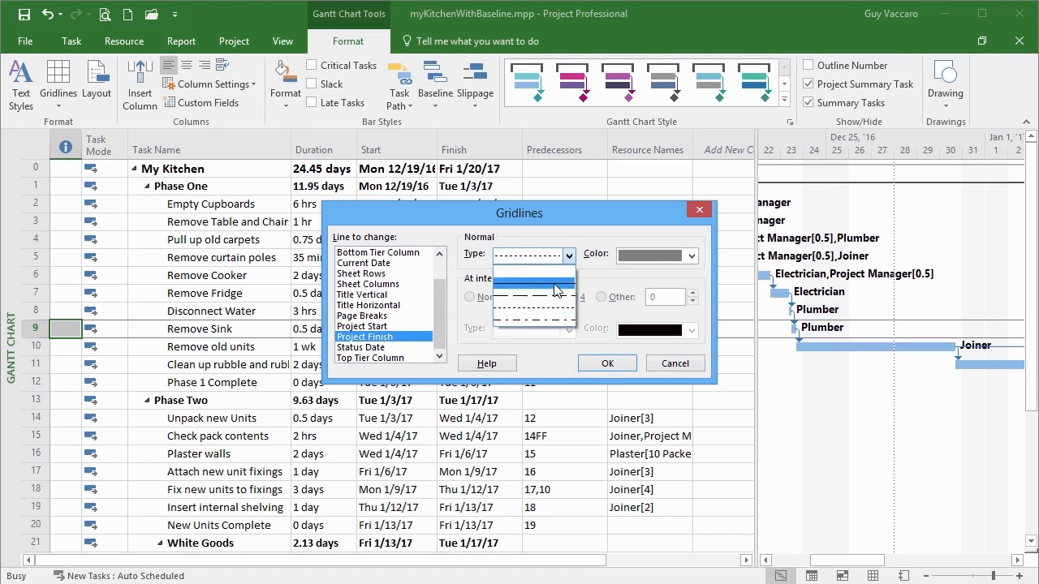
{"action": "left_click", "coordinate": [557, 287]}
{"action": "left_click", "coordinate": [690, 256]}
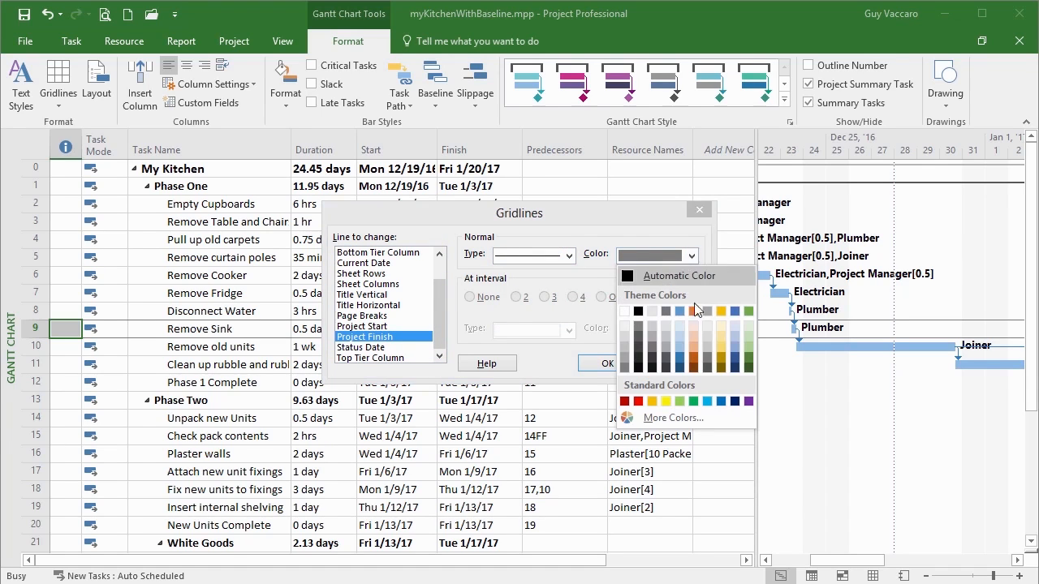
{"action": "left_click", "coordinate": [734, 368]}
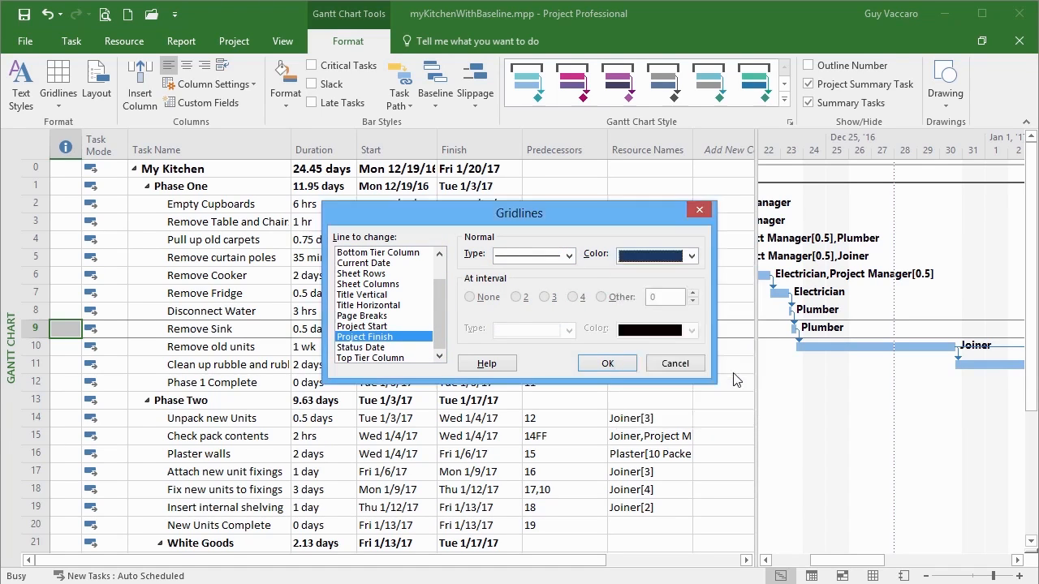
{"action": "left_click", "coordinate": [608, 363]}
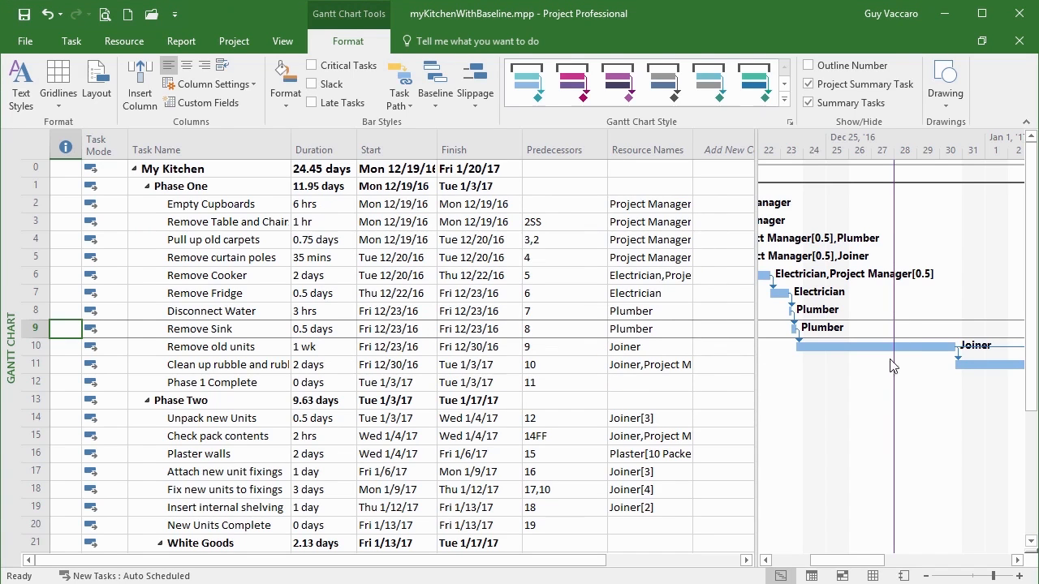
{"action": "left_click_drag", "start_coordinate": [852, 568], "coordinate": [997, 566]}
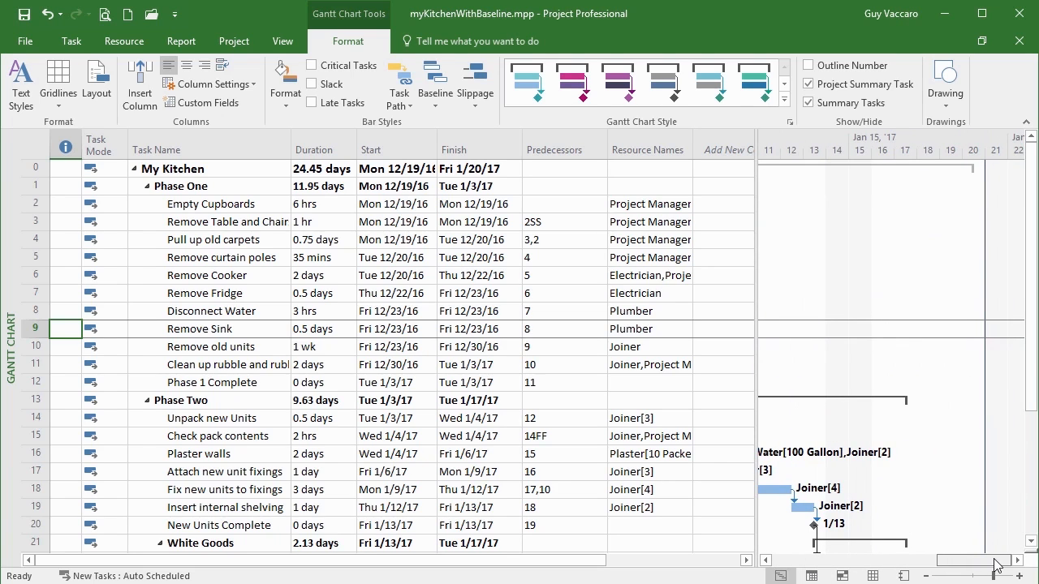
Format the Status Date gridline as a solid line in the orange theme color and apply it to the Gantt chart.
{"action": "left_click_drag", "start_coordinate": [977, 567], "coordinate": [852, 571]}
{"action": "right_click", "coordinate": [911, 199]}
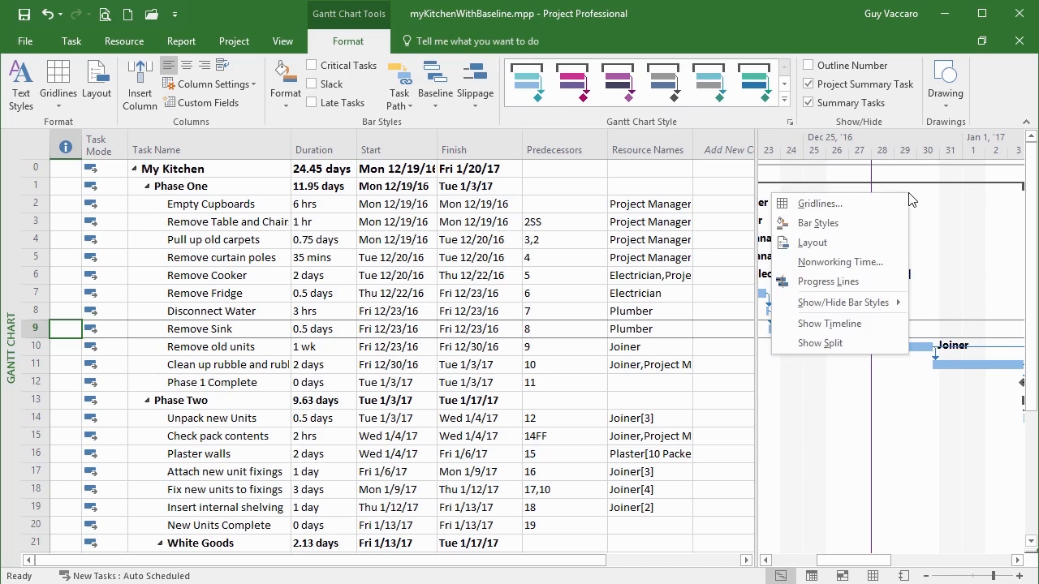
{"action": "left_click", "coordinate": [791, 203]}
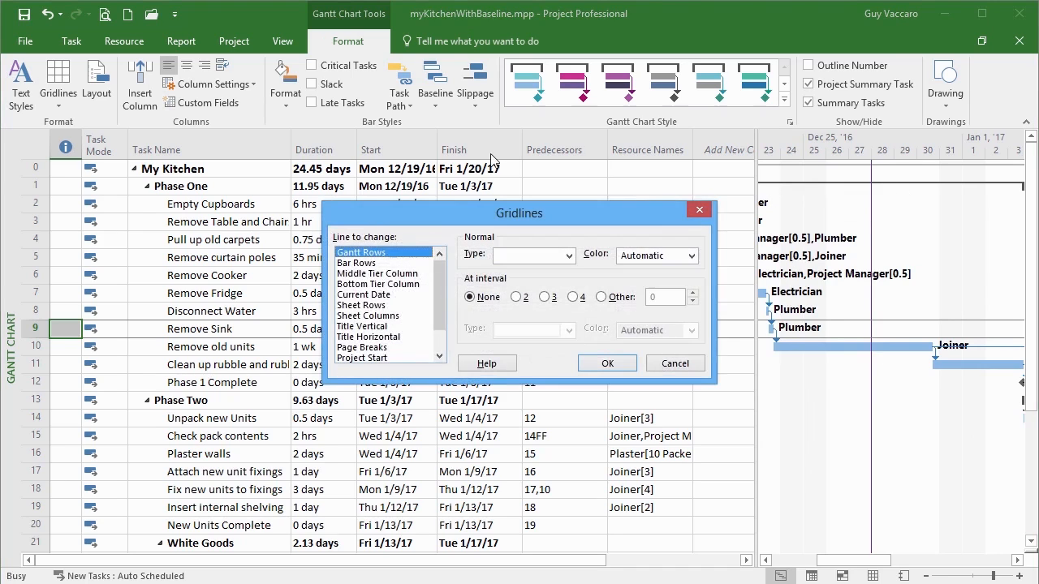
{"action": "left_click", "coordinate": [440, 343]}
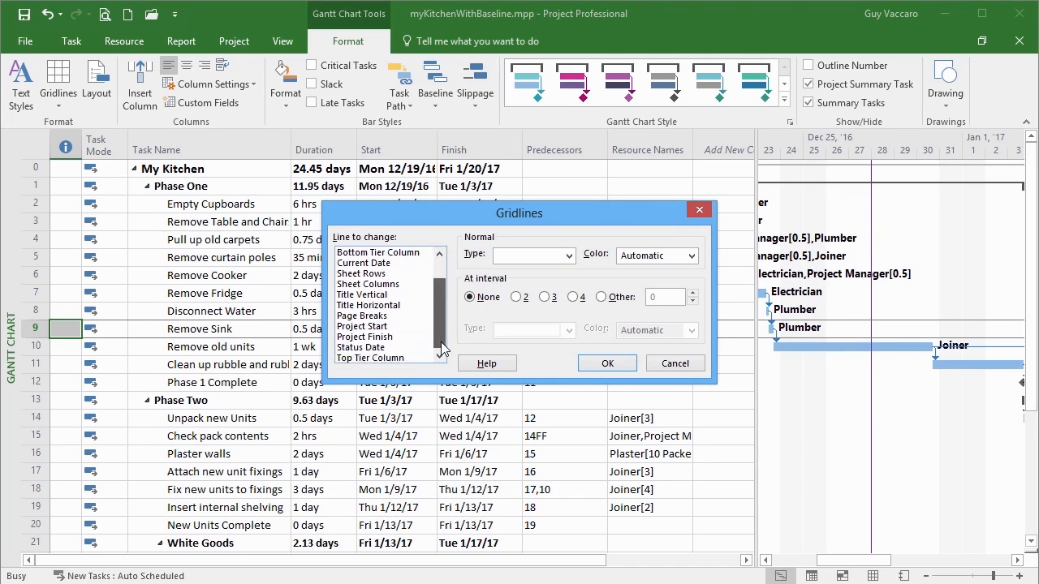
{"action": "left_click", "coordinate": [365, 348]}
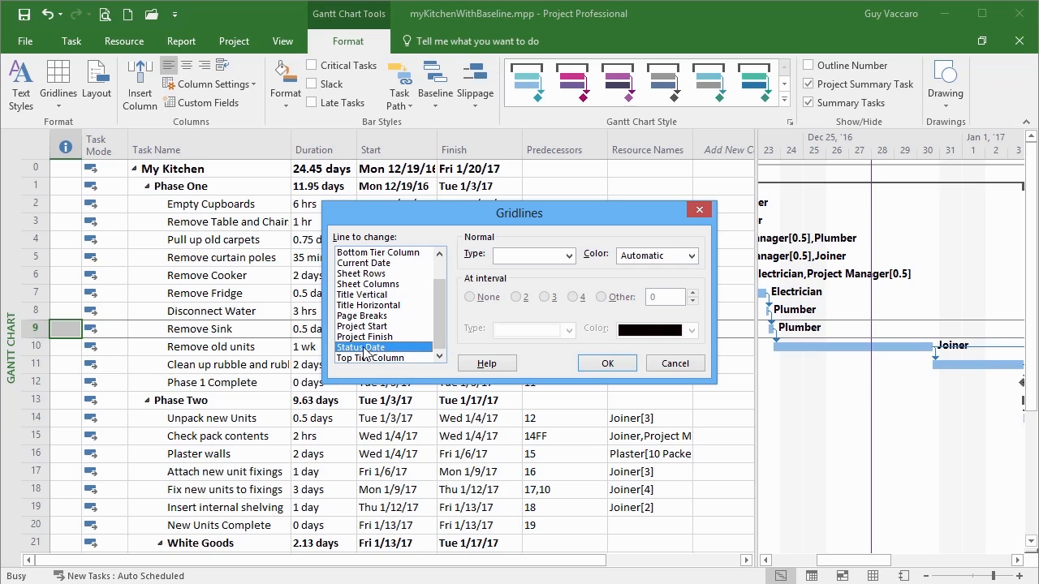
{"action": "left_click", "coordinate": [569, 256]}
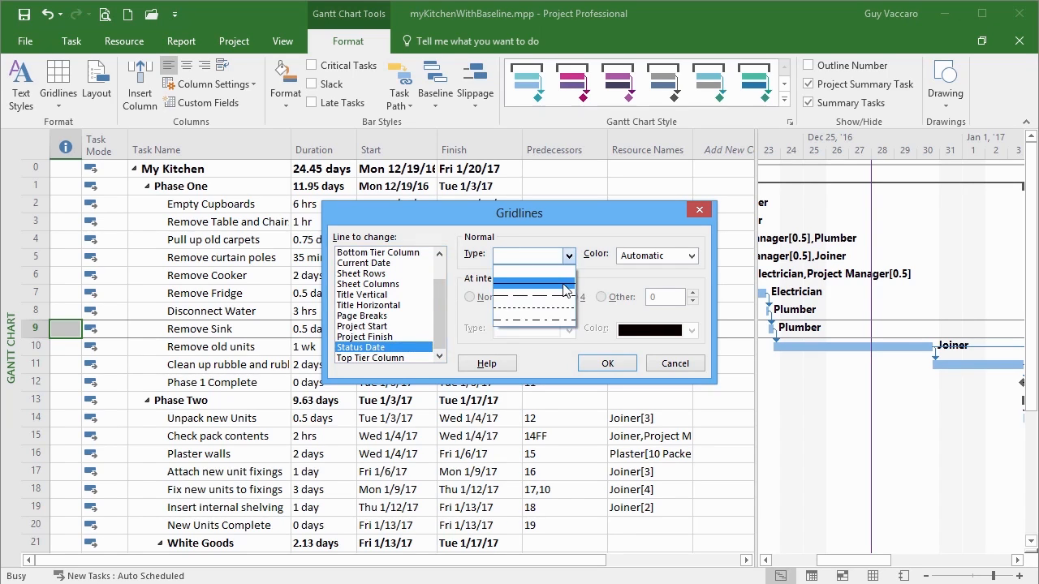
{"action": "left_click", "coordinate": [566, 286]}
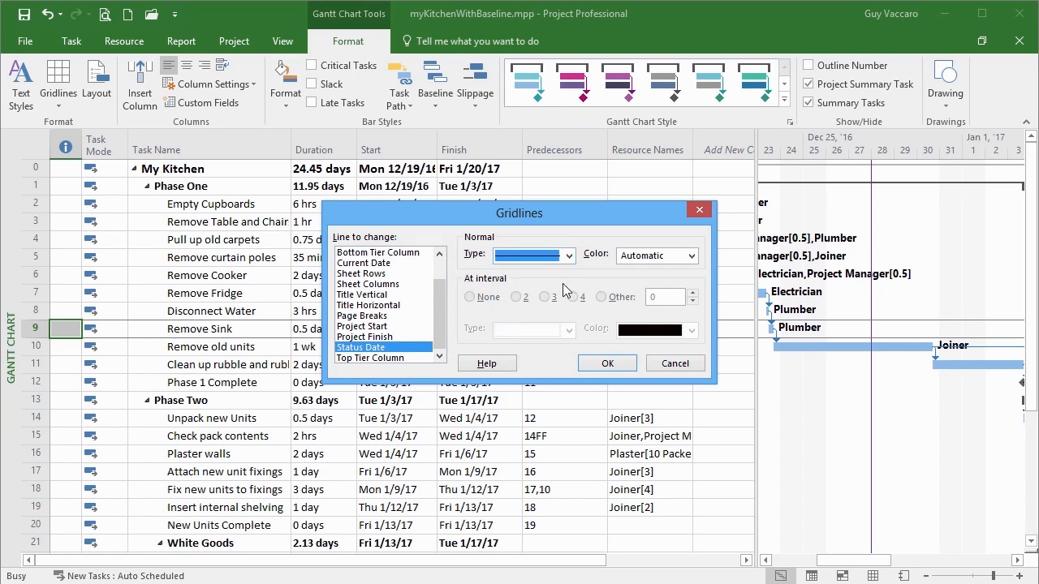
{"action": "left_click", "coordinate": [691, 257]}
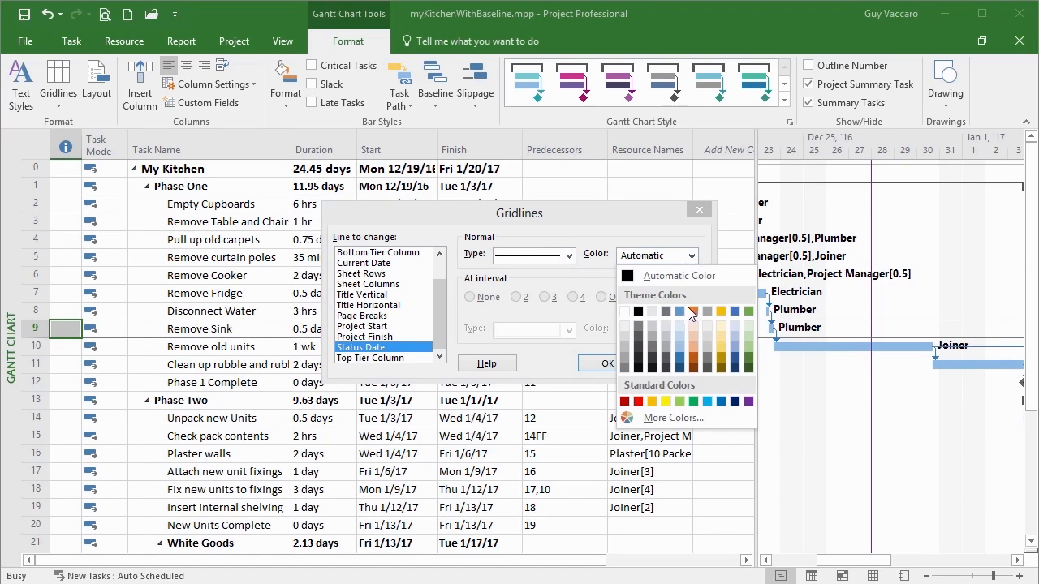
{"action": "left_click", "coordinate": [692, 313]}
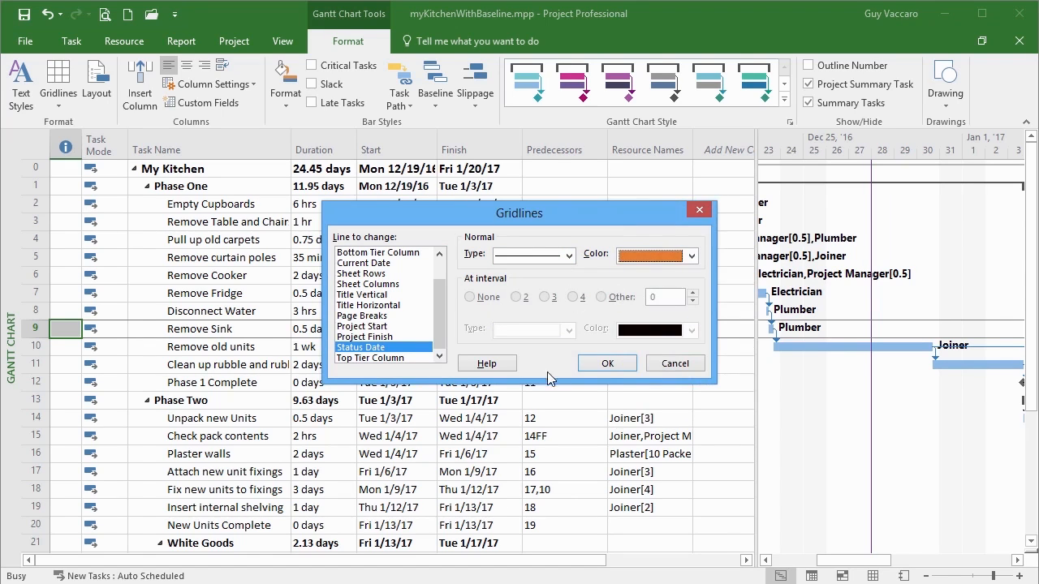
{"action": "left_click", "coordinate": [607, 362]}
{"action": "left_click_drag", "start_coordinate": [865, 560], "coordinate": [900, 568]}
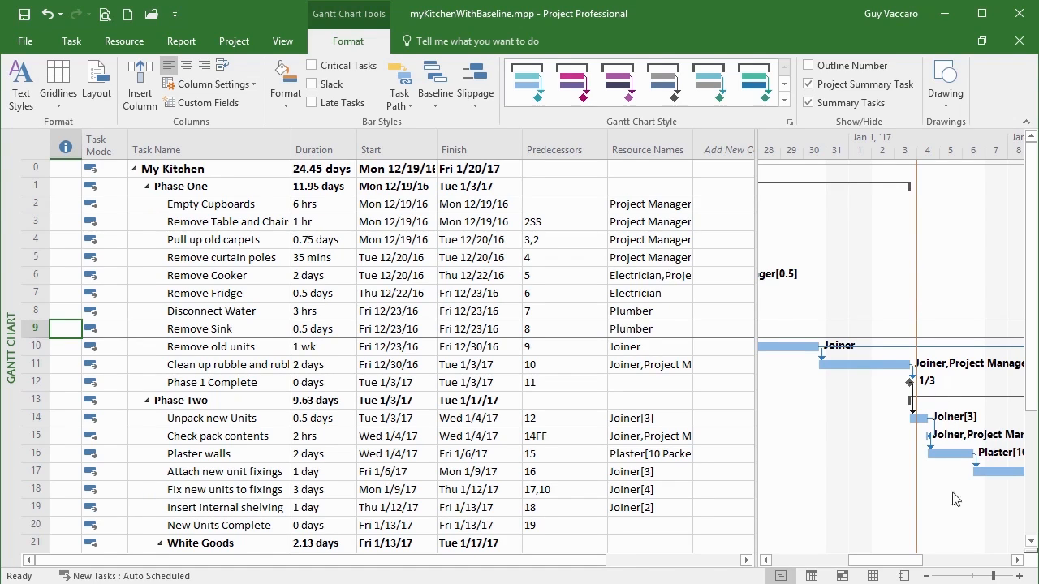
{"action": "left_click_drag", "start_coordinate": [905, 561], "coordinate": [825, 566]}
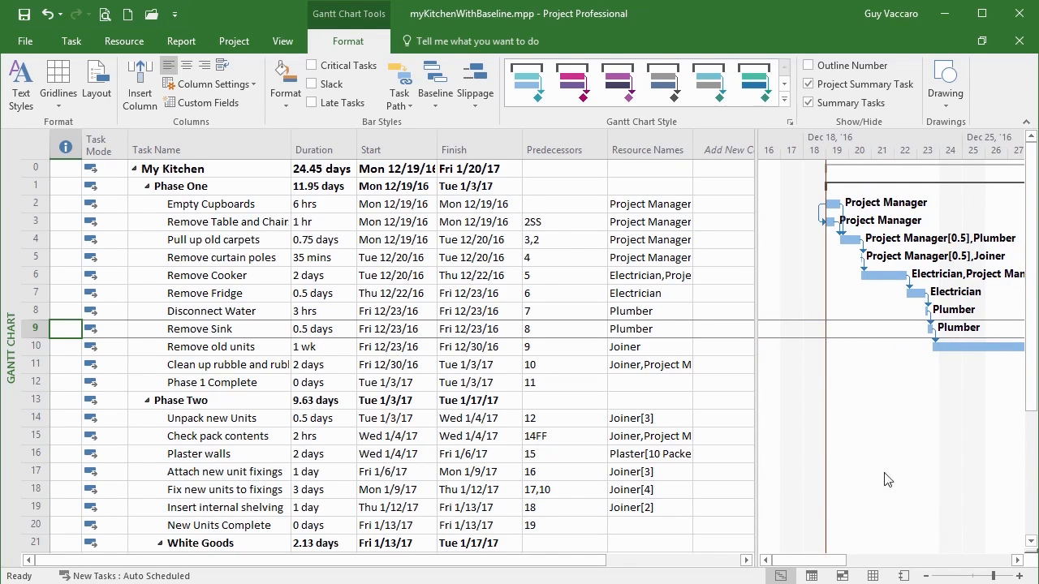
Review the Gridlines settings for the remaining line types, from Bar Rows to Top Tier Column, without changing any.
{"action": "right_click", "coordinate": [872, 377]}
{"action": "left_click", "coordinate": [895, 385]}
{"action": "left_click", "coordinate": [378, 264]}
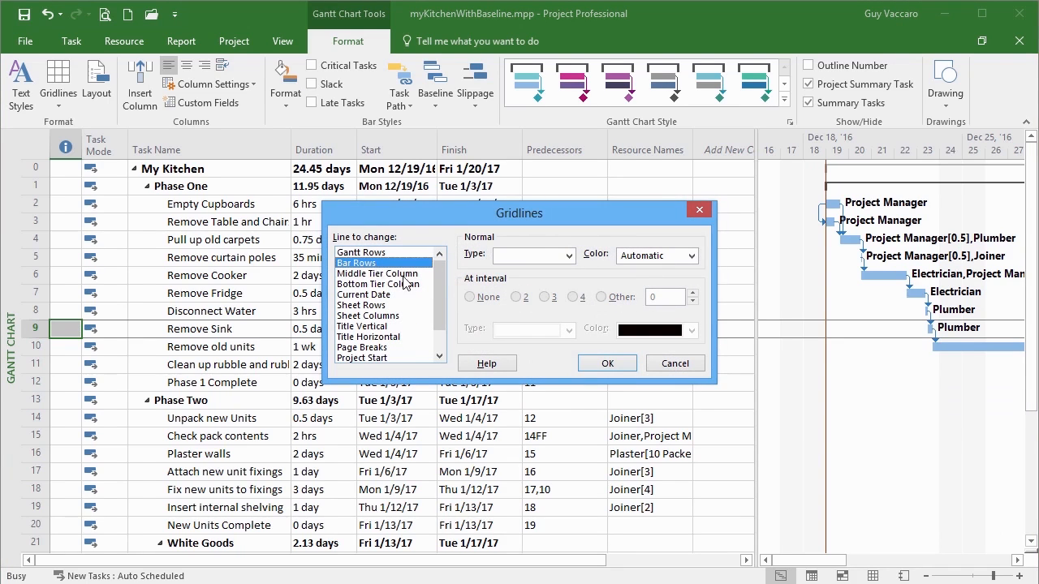
{"action": "left_click", "coordinate": [410, 274]}
{"action": "left_click", "coordinate": [414, 286]}
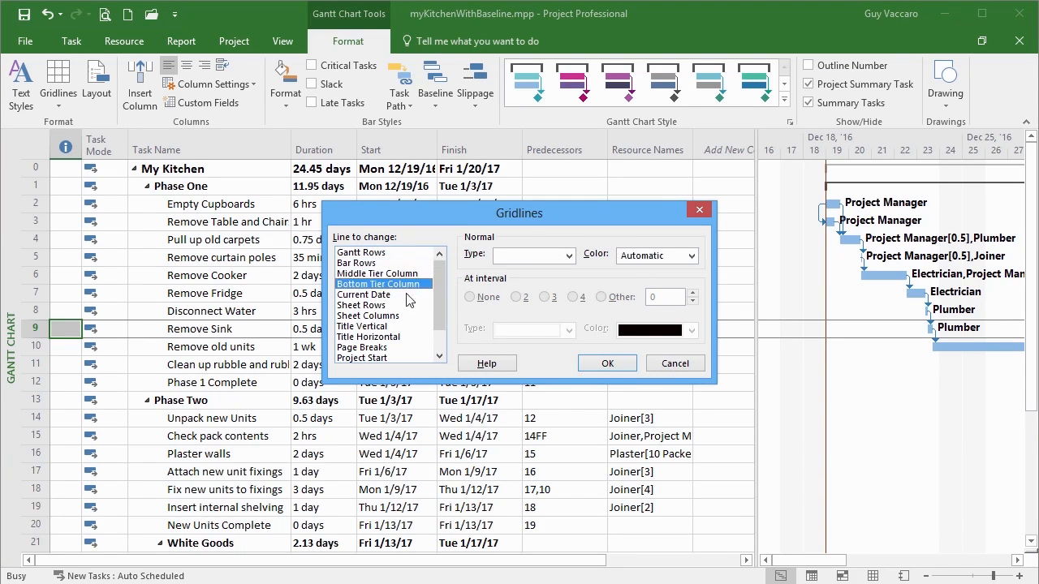
{"action": "left_click", "coordinate": [395, 306]}
{"action": "left_click", "coordinate": [391, 316]}
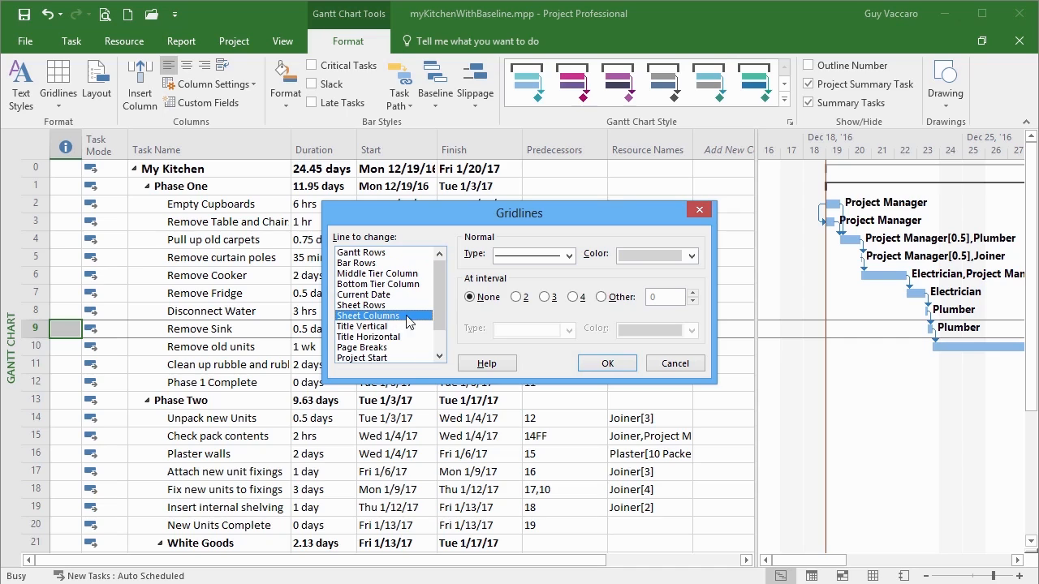
{"action": "left_click", "coordinate": [407, 327]}
{"action": "left_click", "coordinate": [403, 338]}
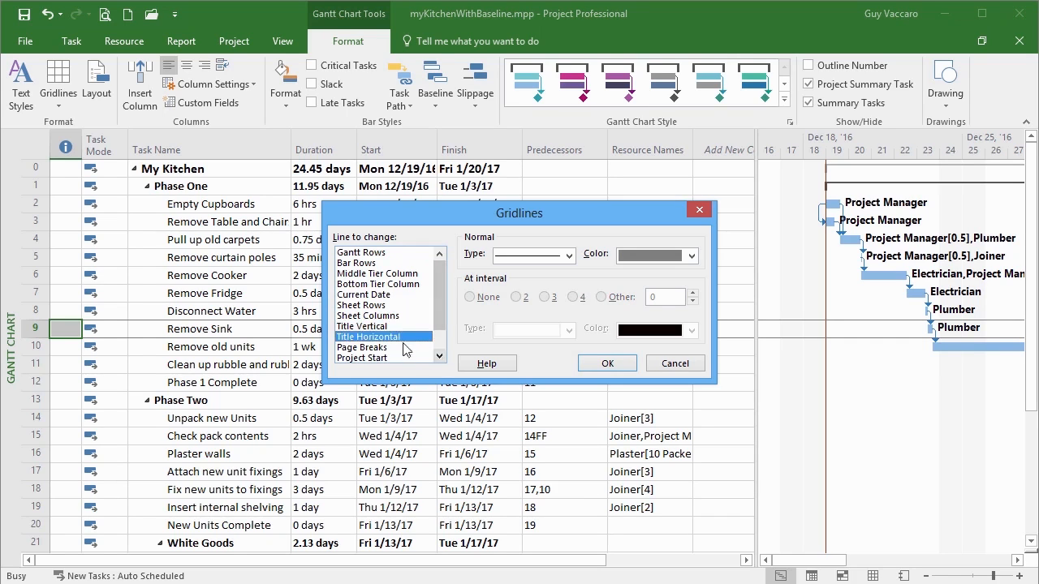
{"action": "left_click", "coordinate": [408, 348]}
{"action": "left_click", "coordinate": [439, 357]}
{"action": "left_click", "coordinate": [438, 357]}
{"action": "left_click", "coordinate": [438, 357]}
{"action": "left_click", "coordinate": [439, 357]}
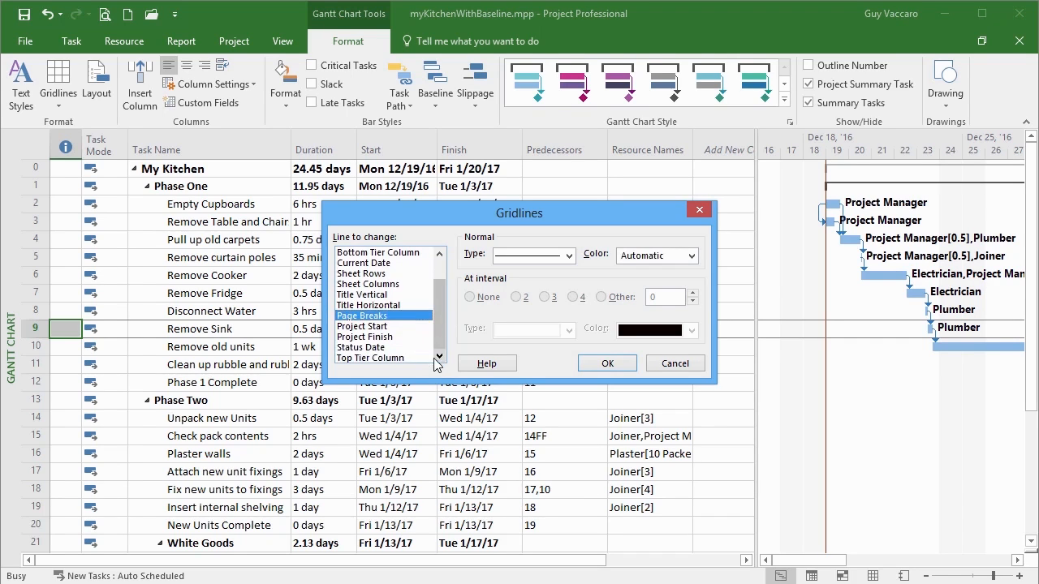
{"action": "left_click", "coordinate": [410, 357]}
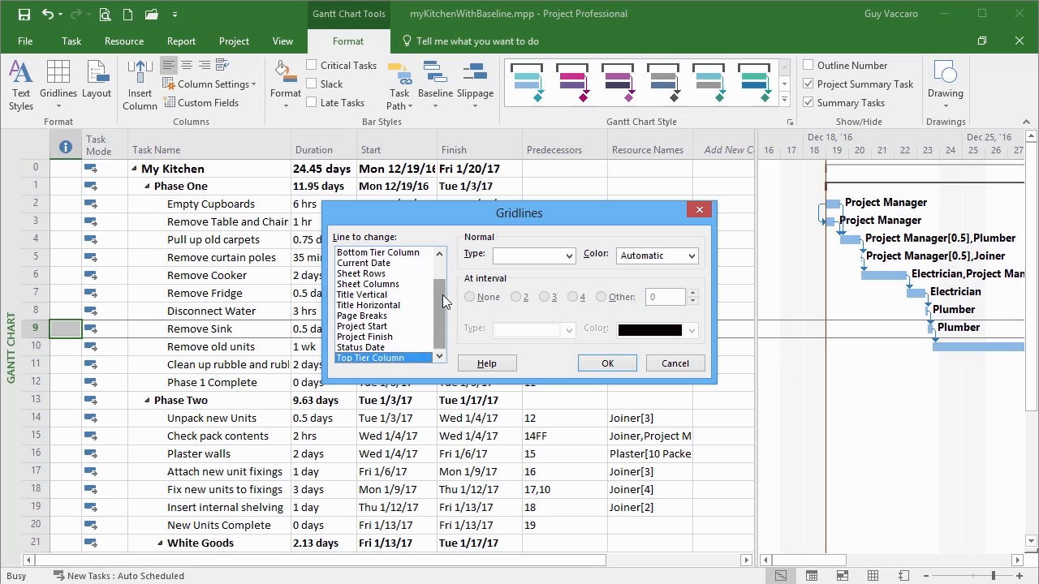
{"action": "left_click_drag", "start_coordinate": [445, 293], "coordinate": [445, 263]}
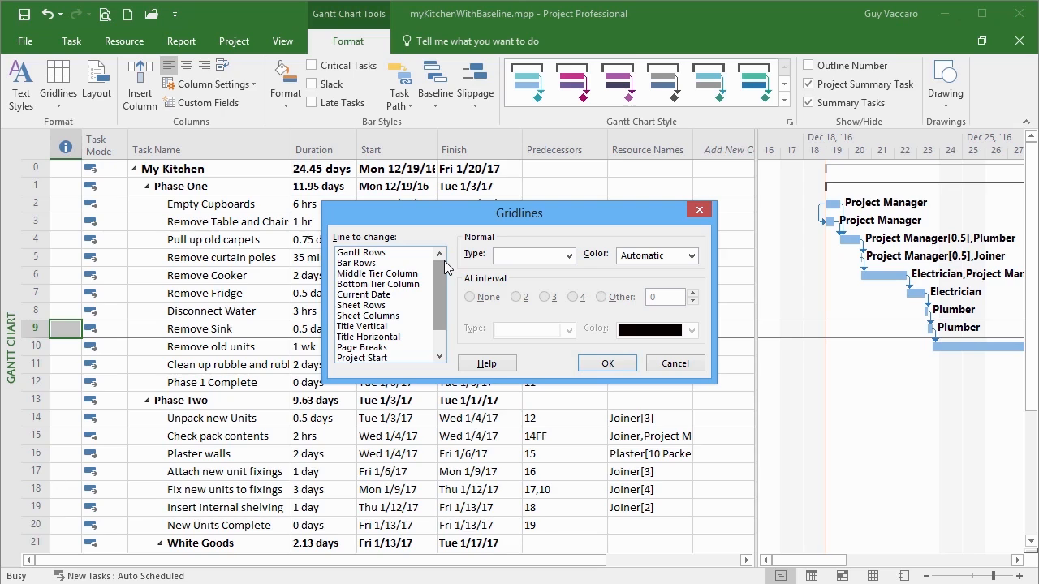
{"action": "left_click", "coordinate": [608, 364]}
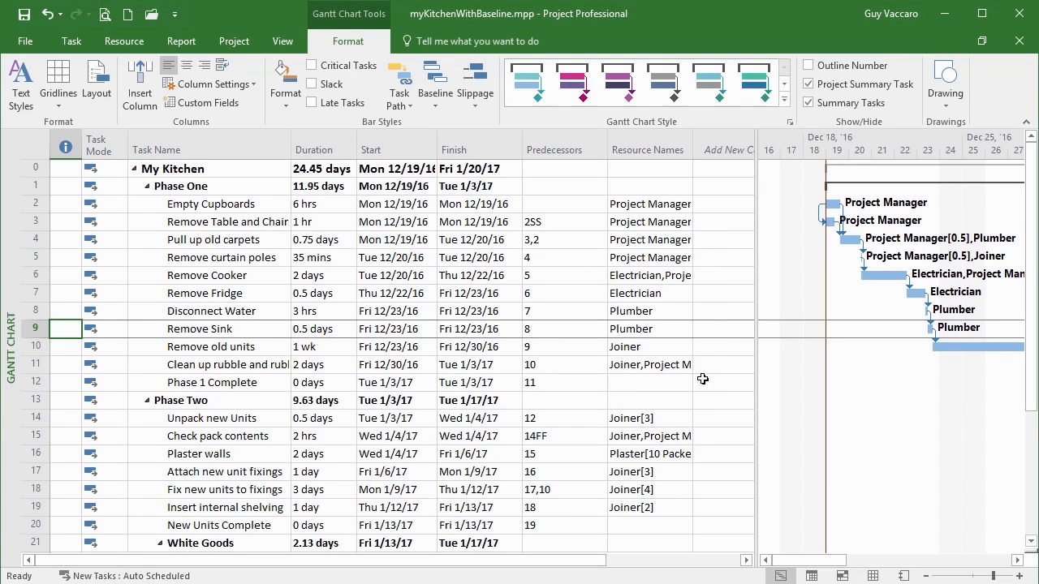
{"action": "left_click_drag", "start_coordinate": [824, 560], "coordinate": [852, 568]}
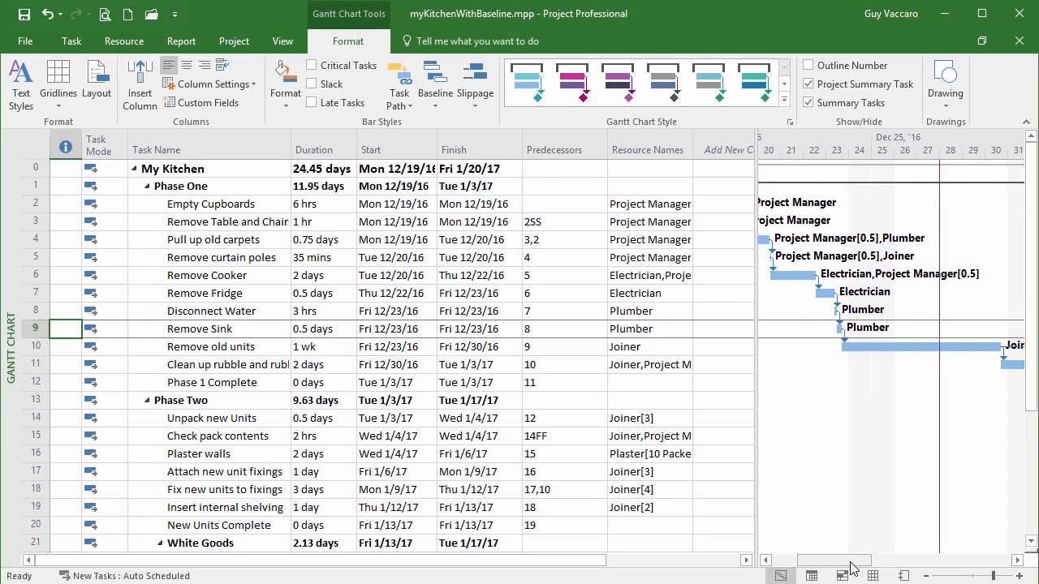